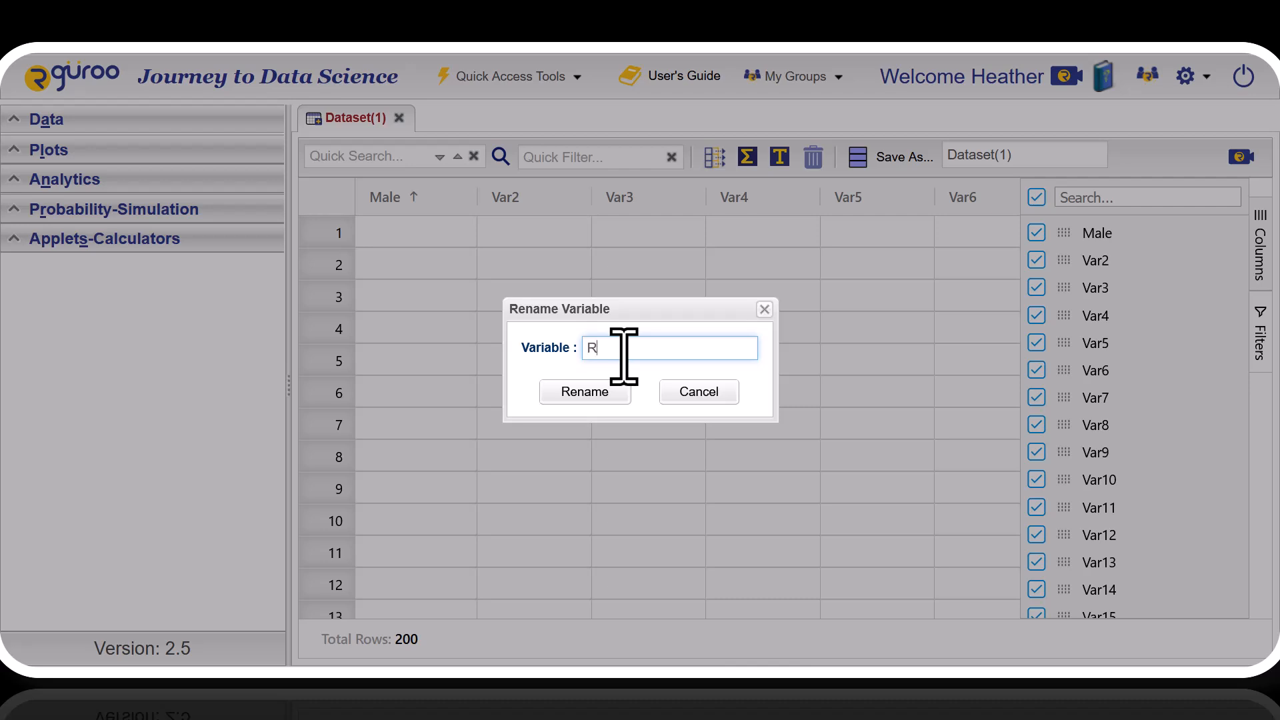
Rename the dataset's first variable to Result and enter Satisfied and Unsatified in its first two rows.
text(t)
click(594, 397)
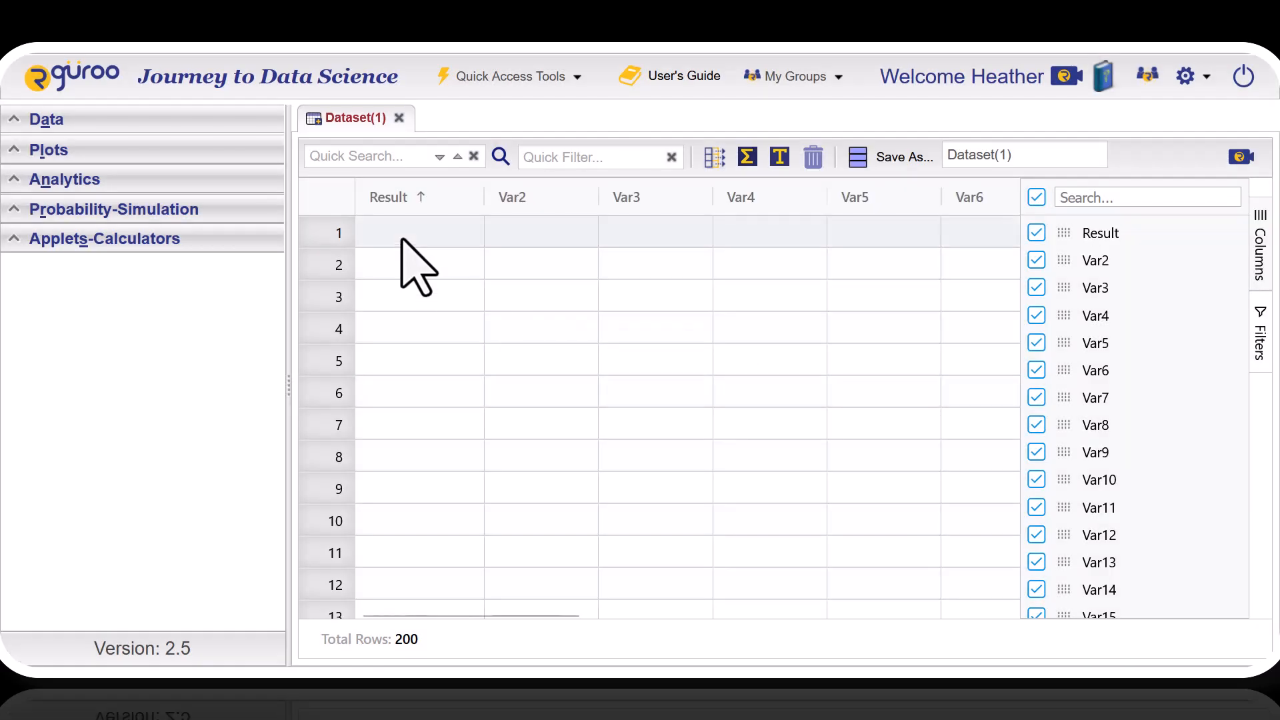
click(402, 240)
text(Satisfied)
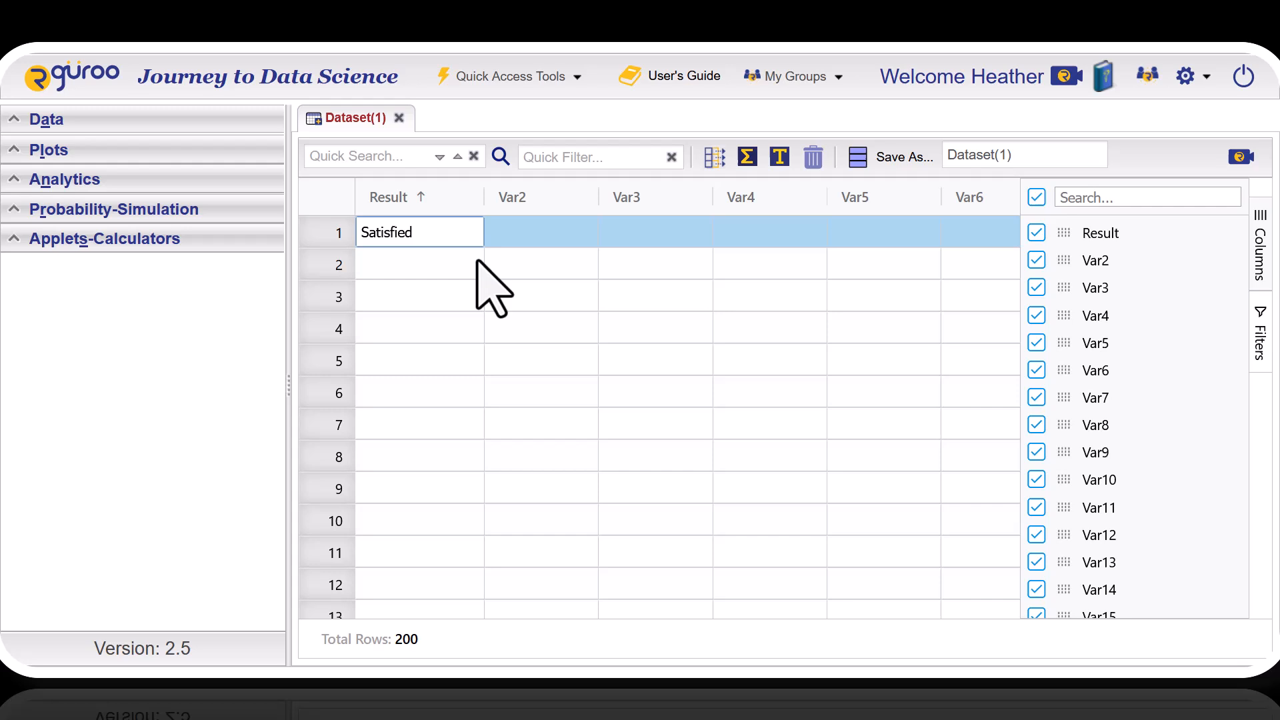
click(434, 270)
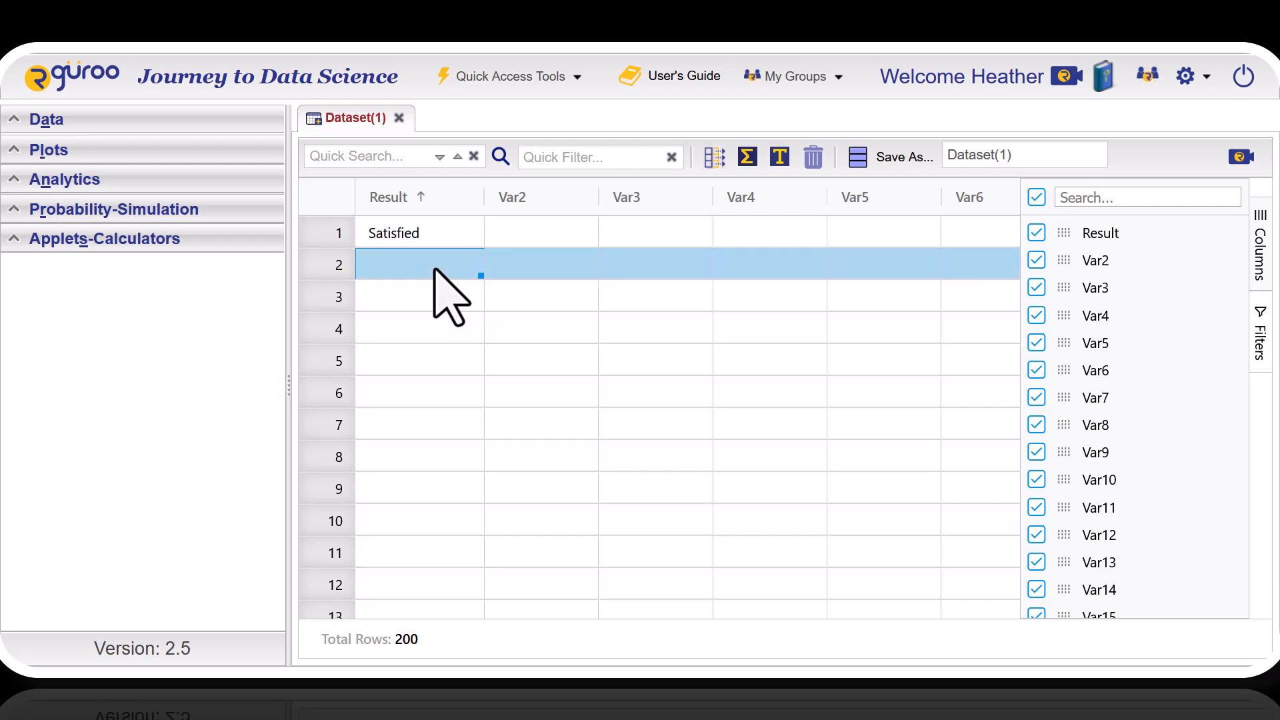
text(Unsatifie)
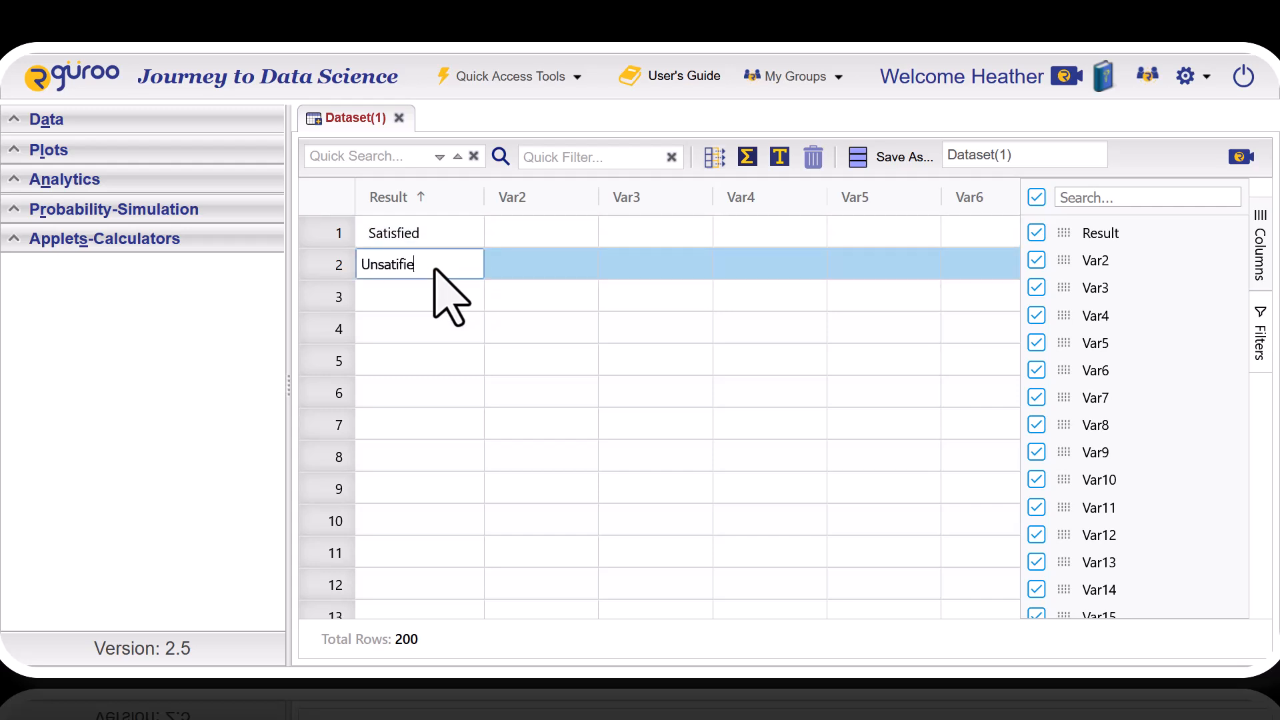
text(d)
key(Return)
Rename the variable Var2 to Male and the variable Var3 to Female.
click(580, 199)
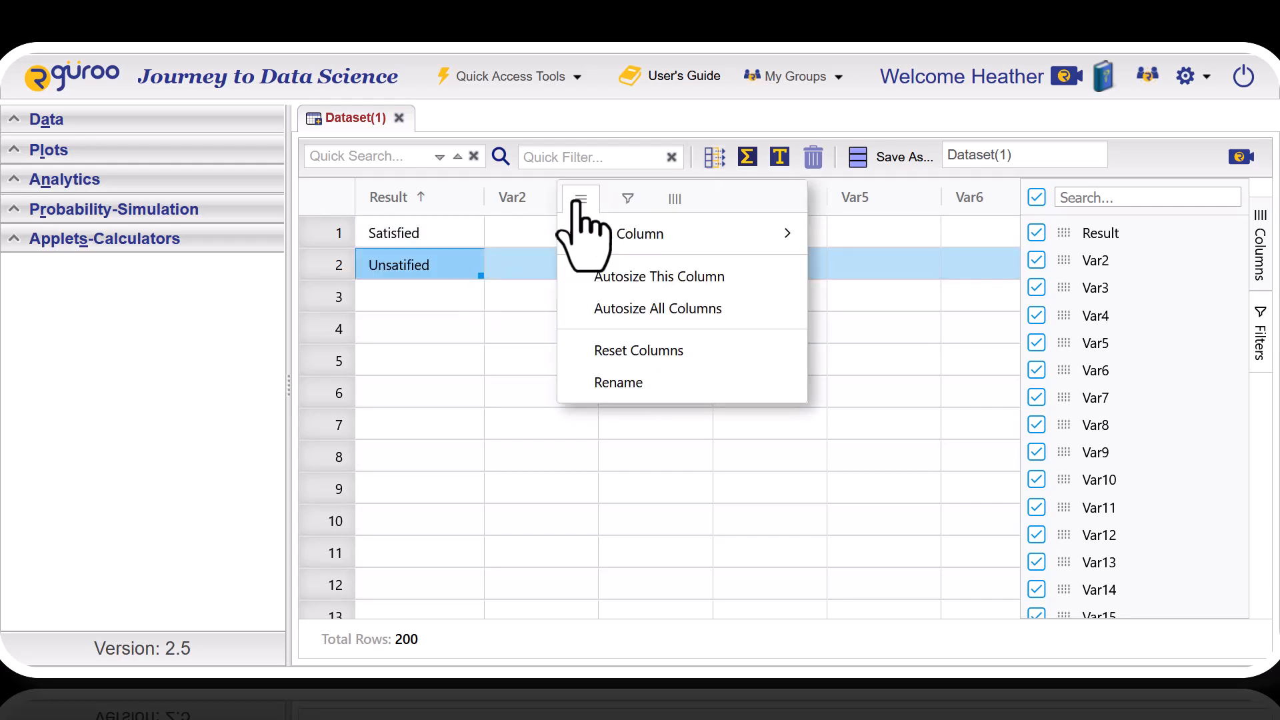
click(627, 382)
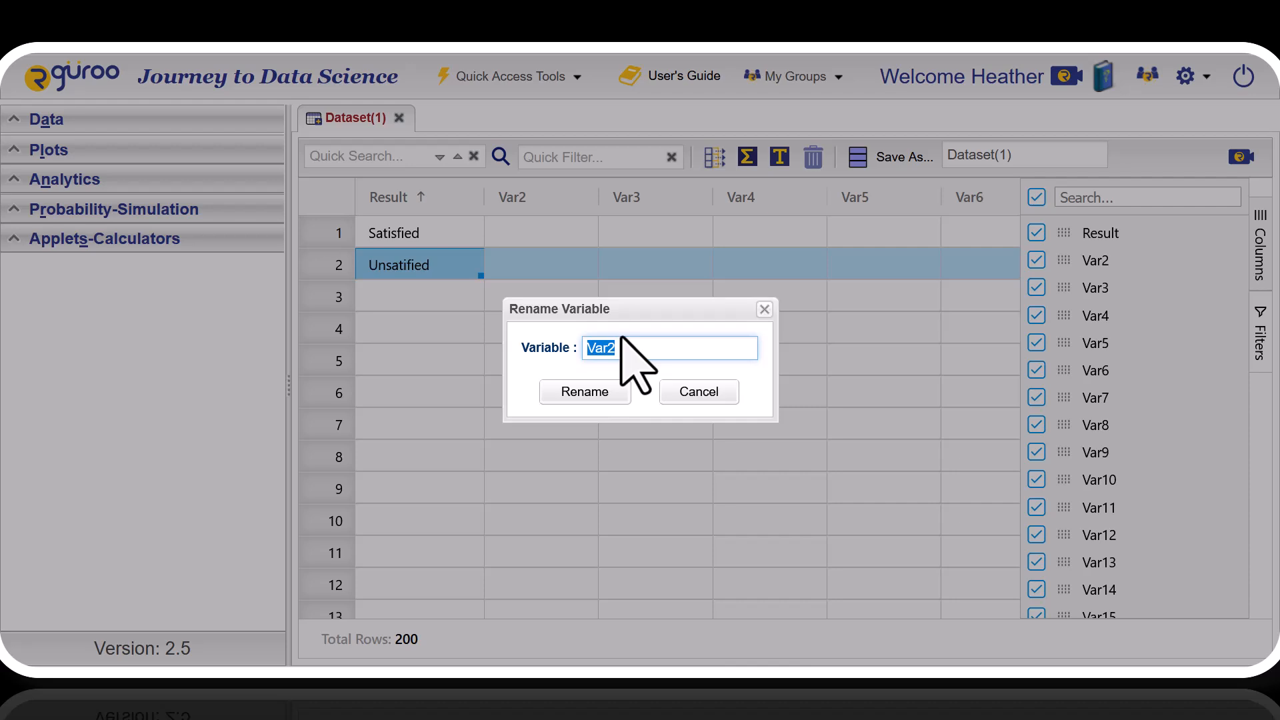
text(Male)
click(590, 392)
click(675, 198)
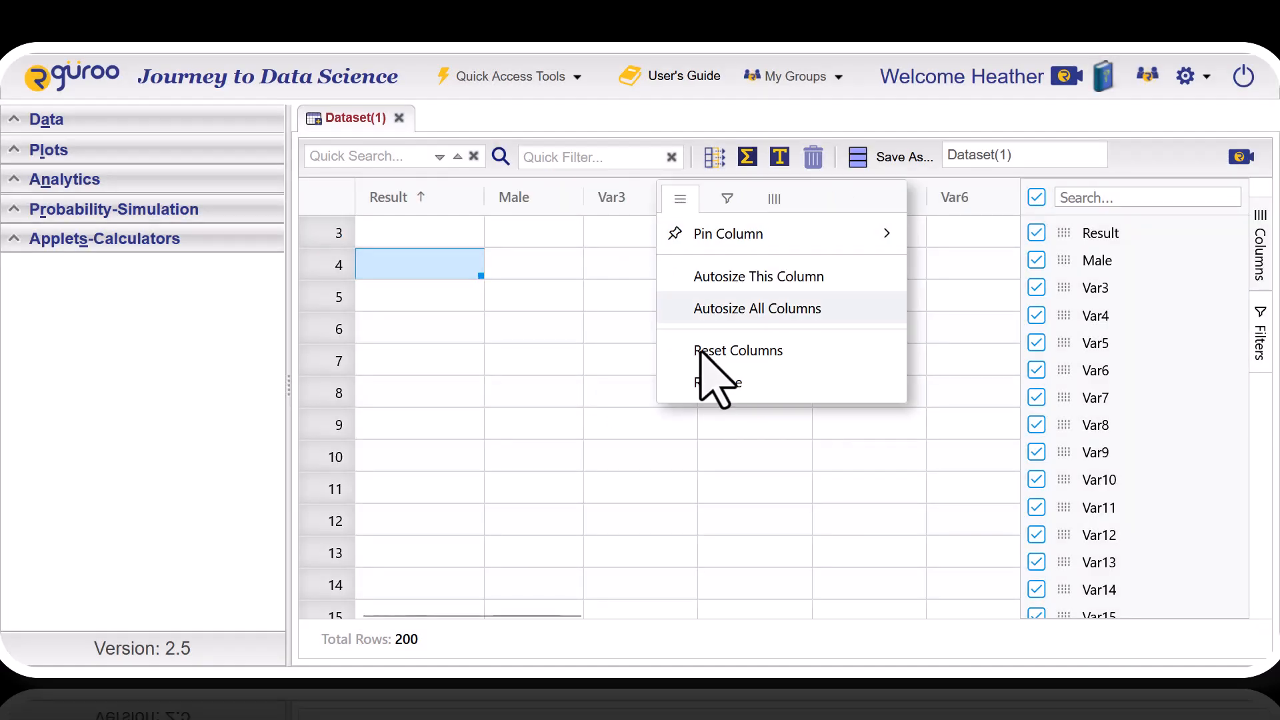
click(715, 383)
text(Fema)
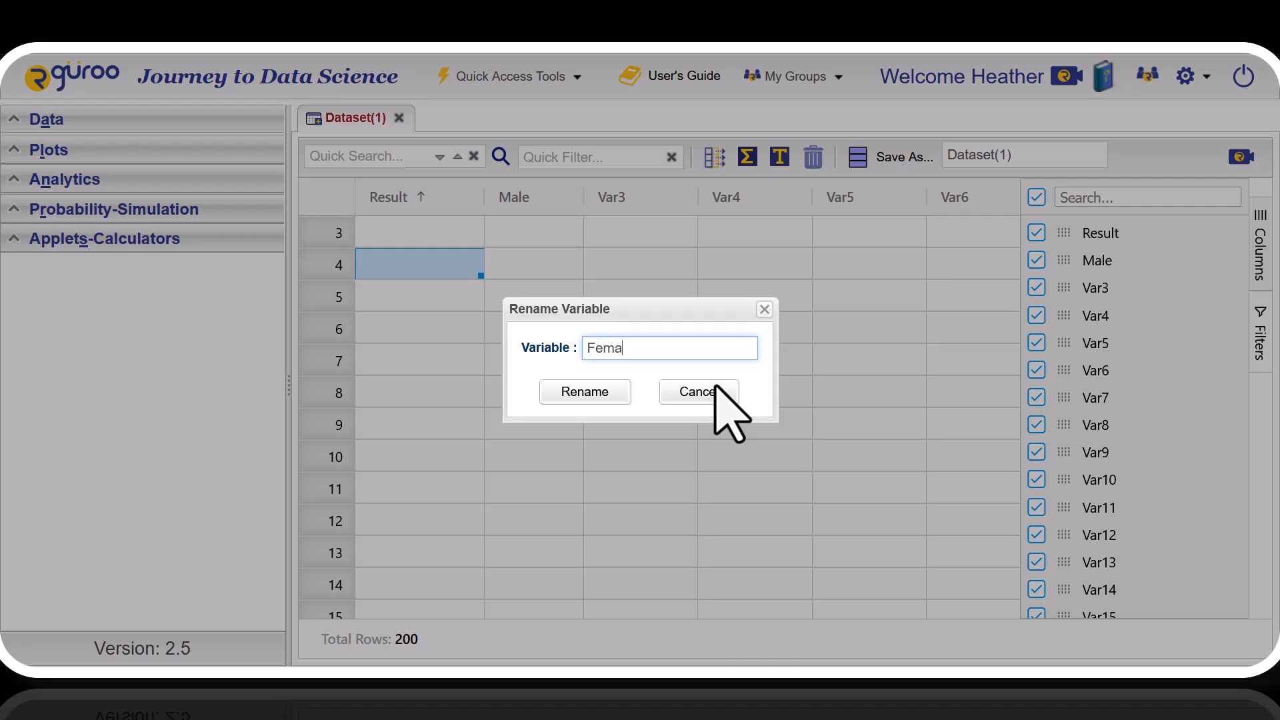
text(le)
key(Return)
Sort the dataset by Result in descending order, with Male and Female counts of 14 and 12 for Unsatified, 13 and 11 for Satisfied.
click(538, 231)
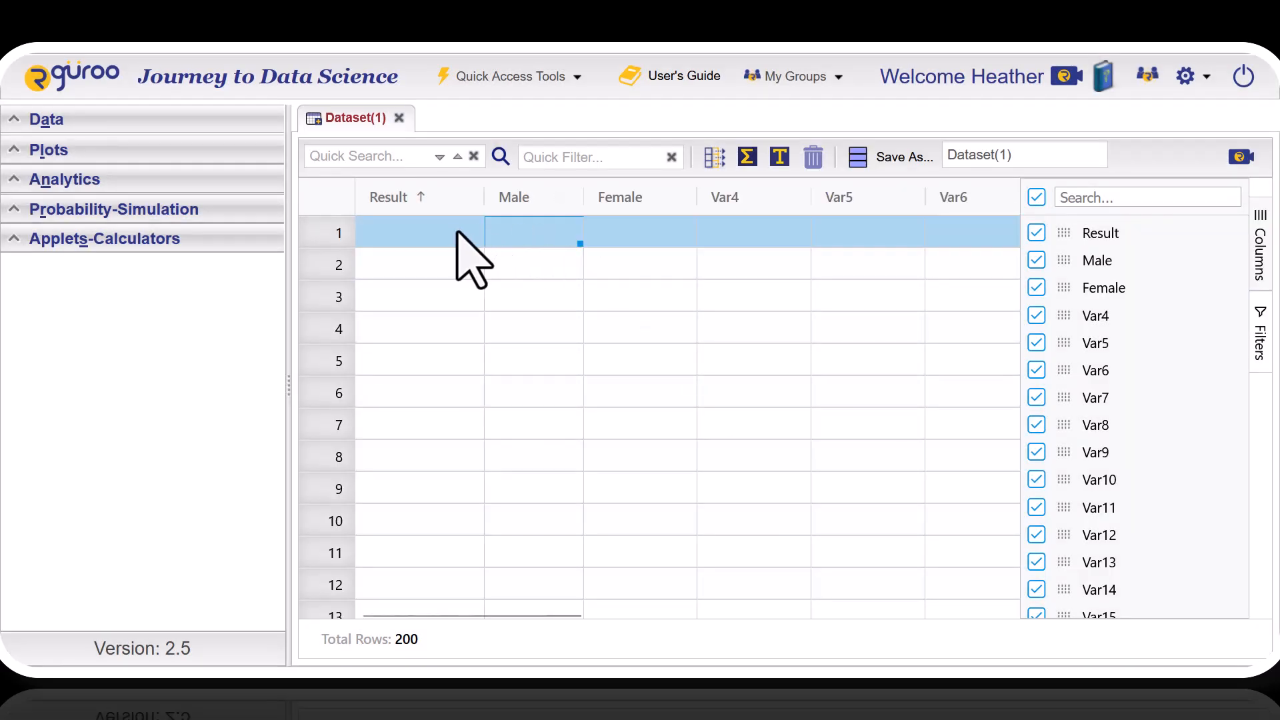
click(437, 197)
click(507, 234)
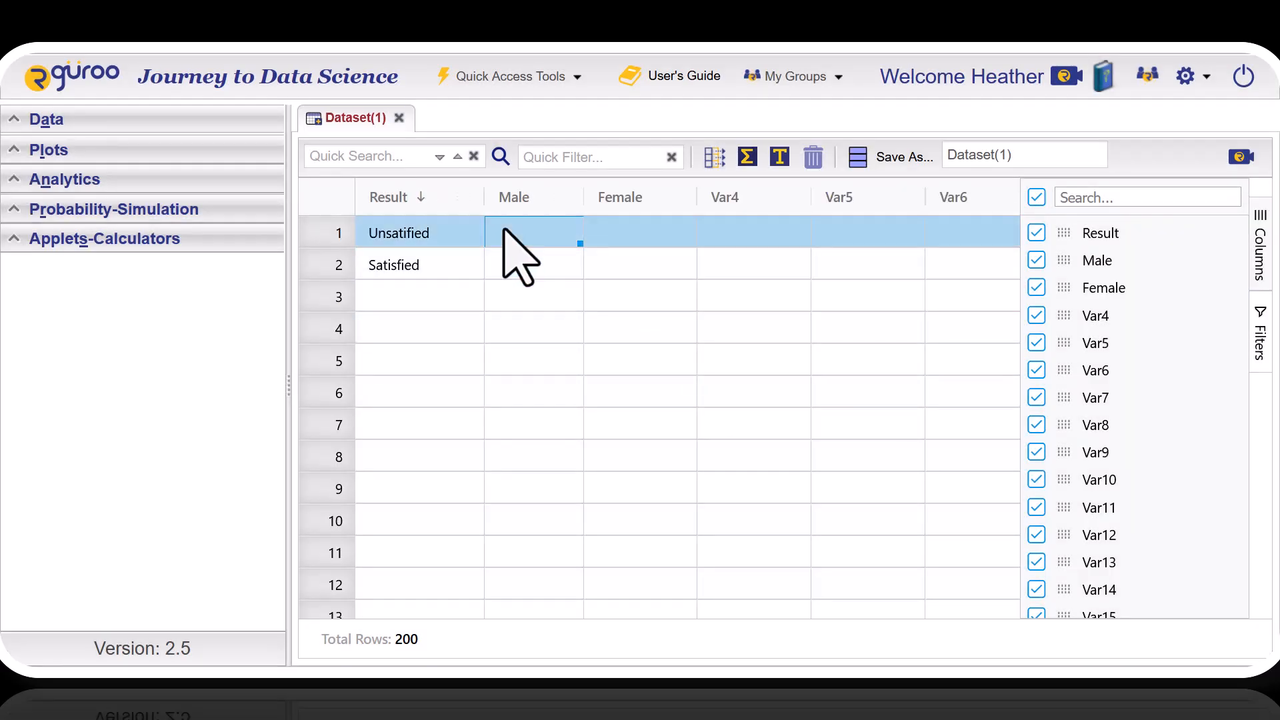
text(14)
key(Return)
click(648, 238)
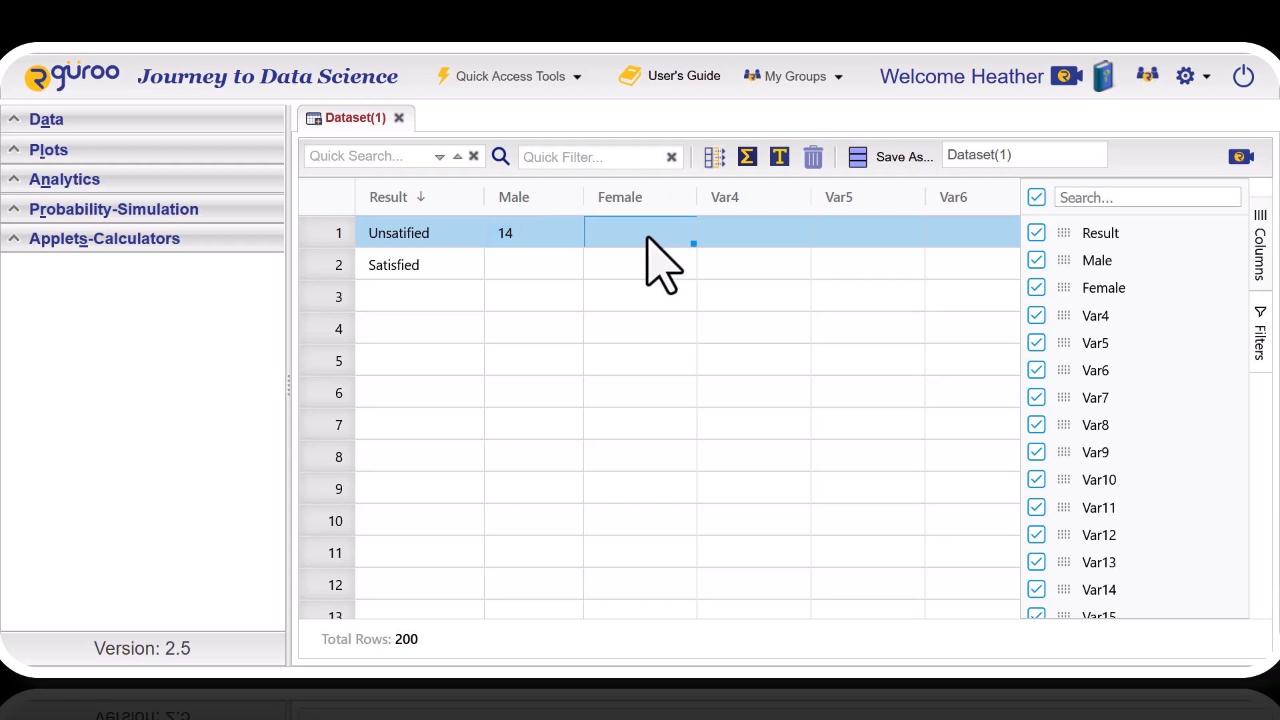
text(12)
click(542, 267)
text(13)
click(632, 273)
text(11)
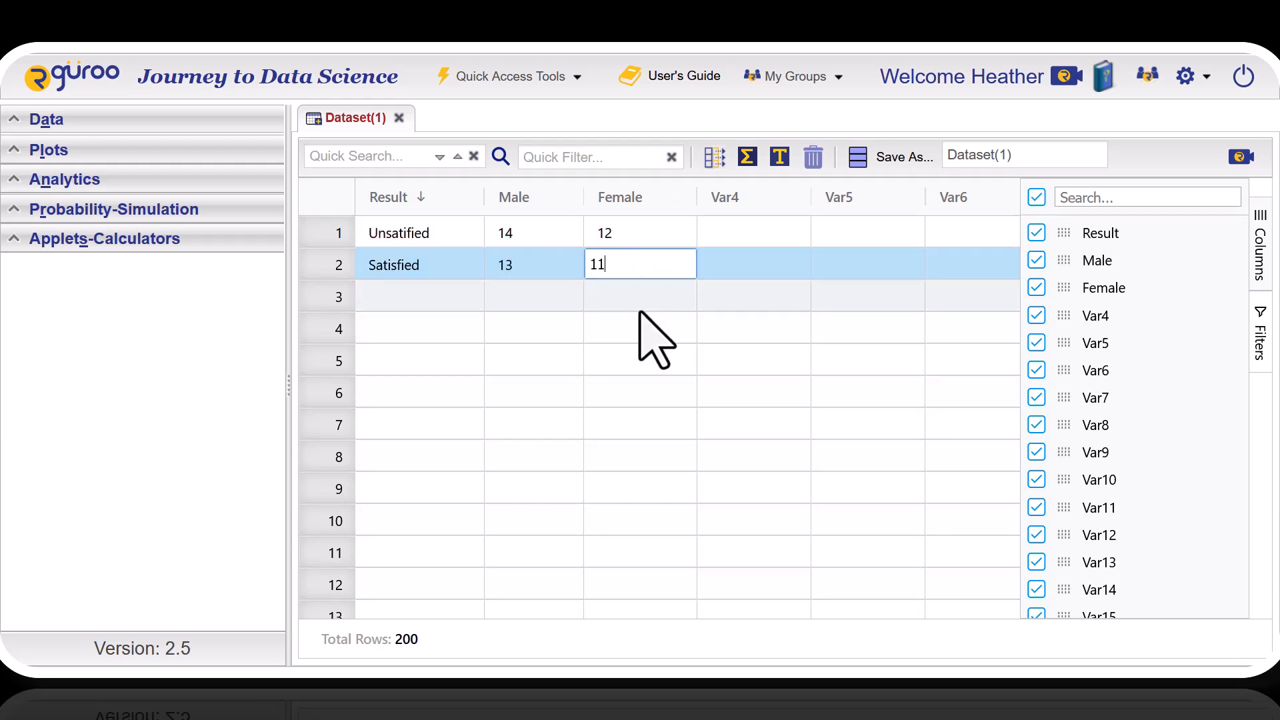
key(Return)
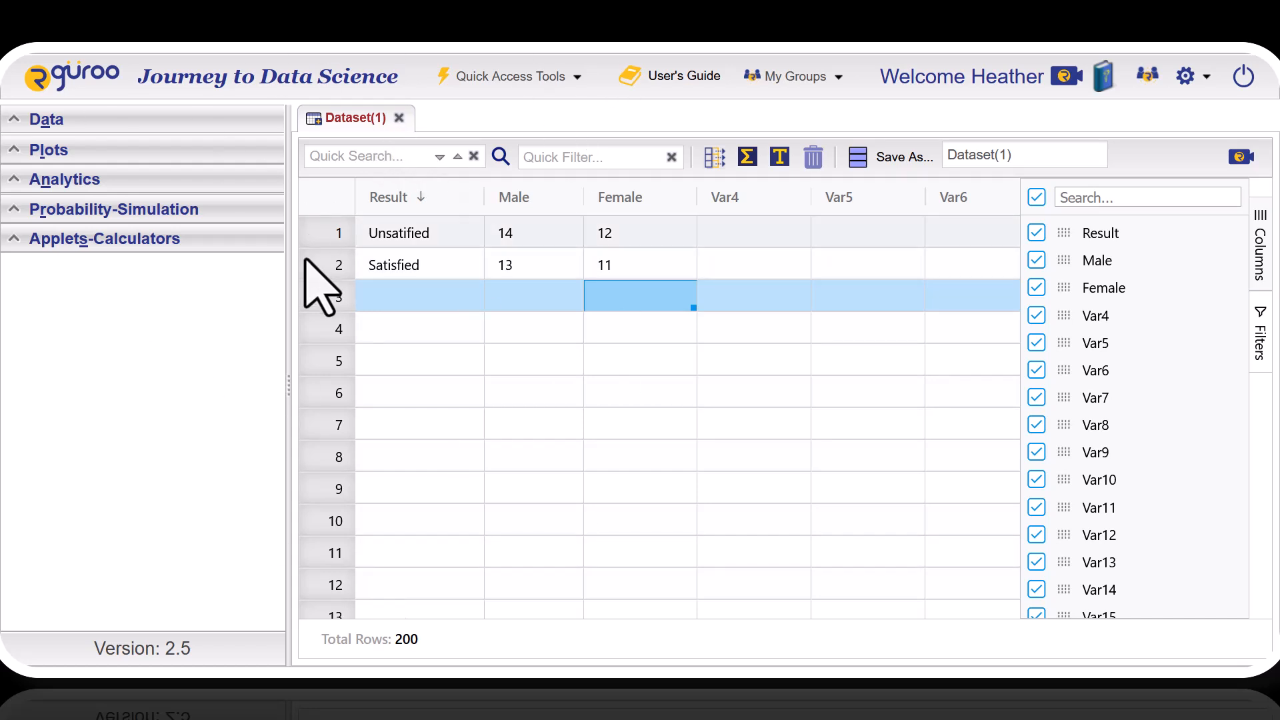
Close Dataset(1) without saving it and create a new empty table for entering data.
click(399, 119)
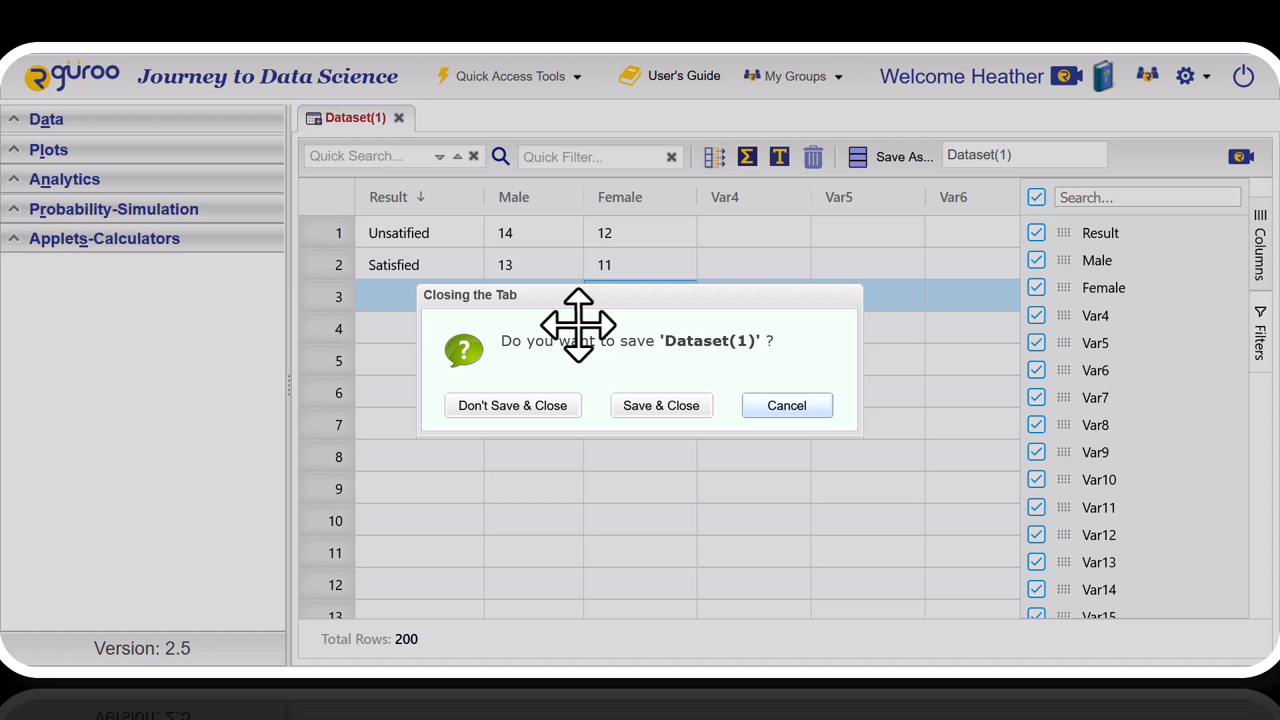
click(533, 400)
click(27, 120)
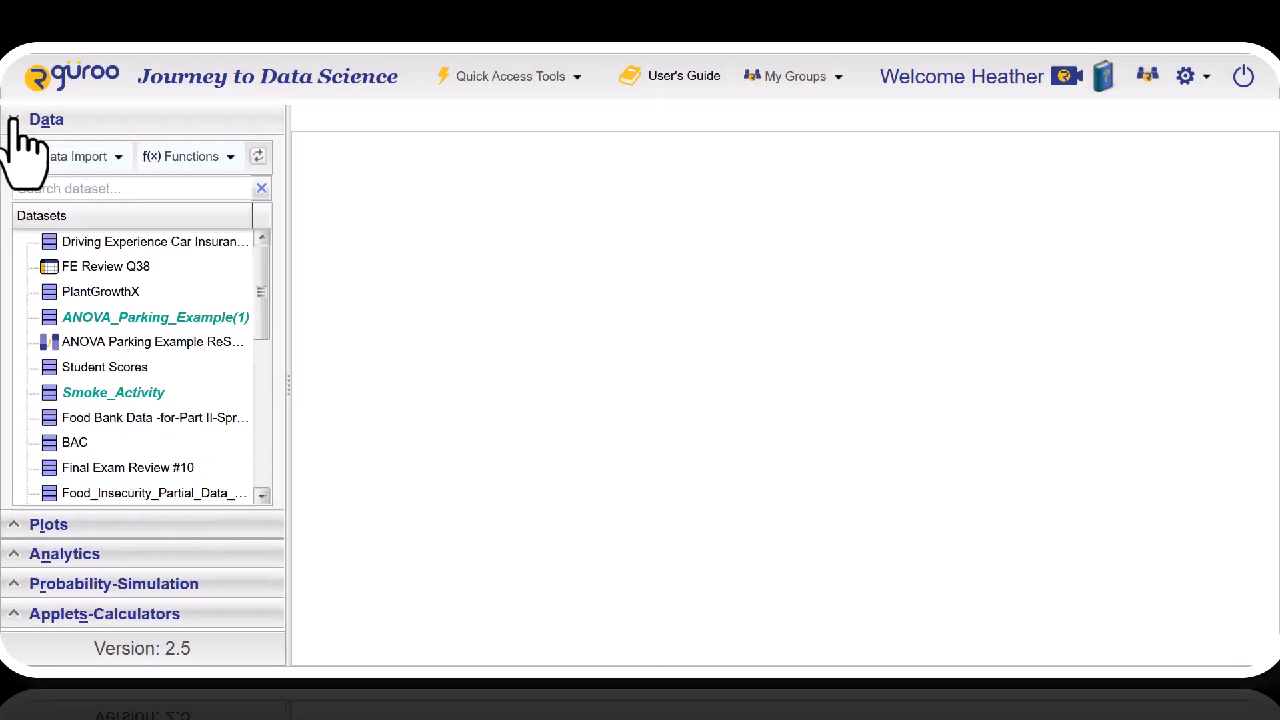
click(110, 157)
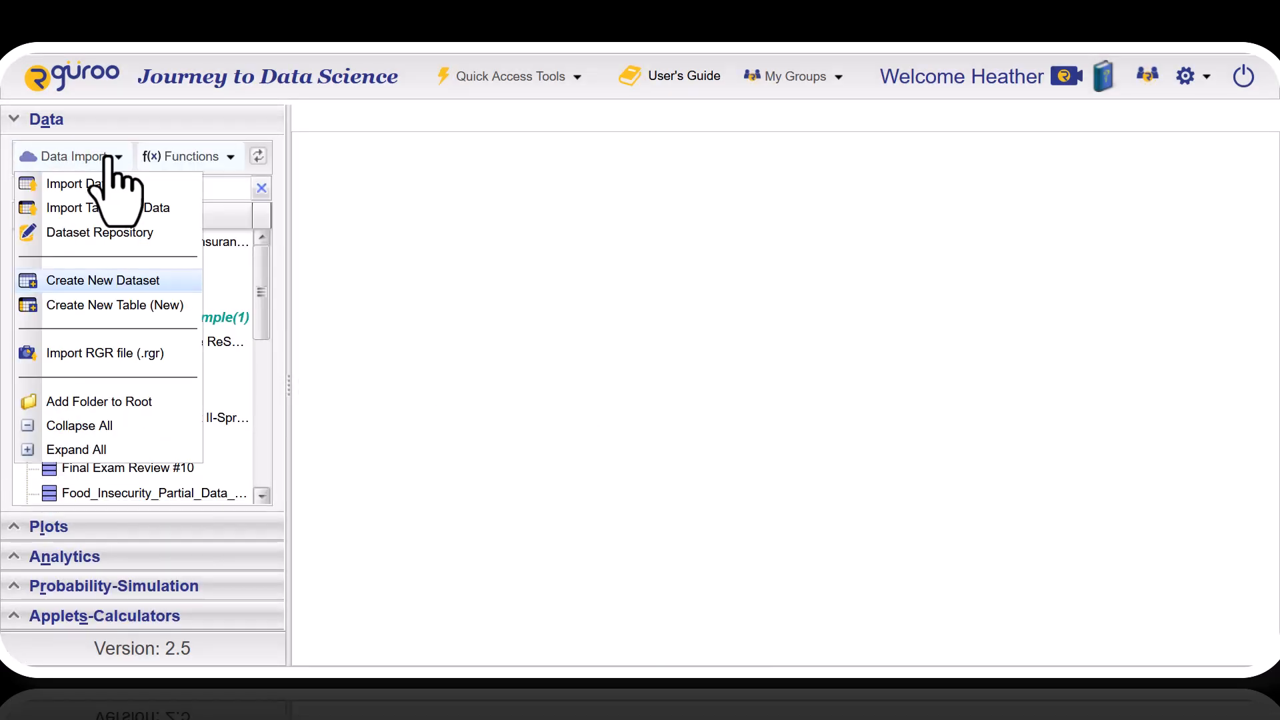
click(100, 306)
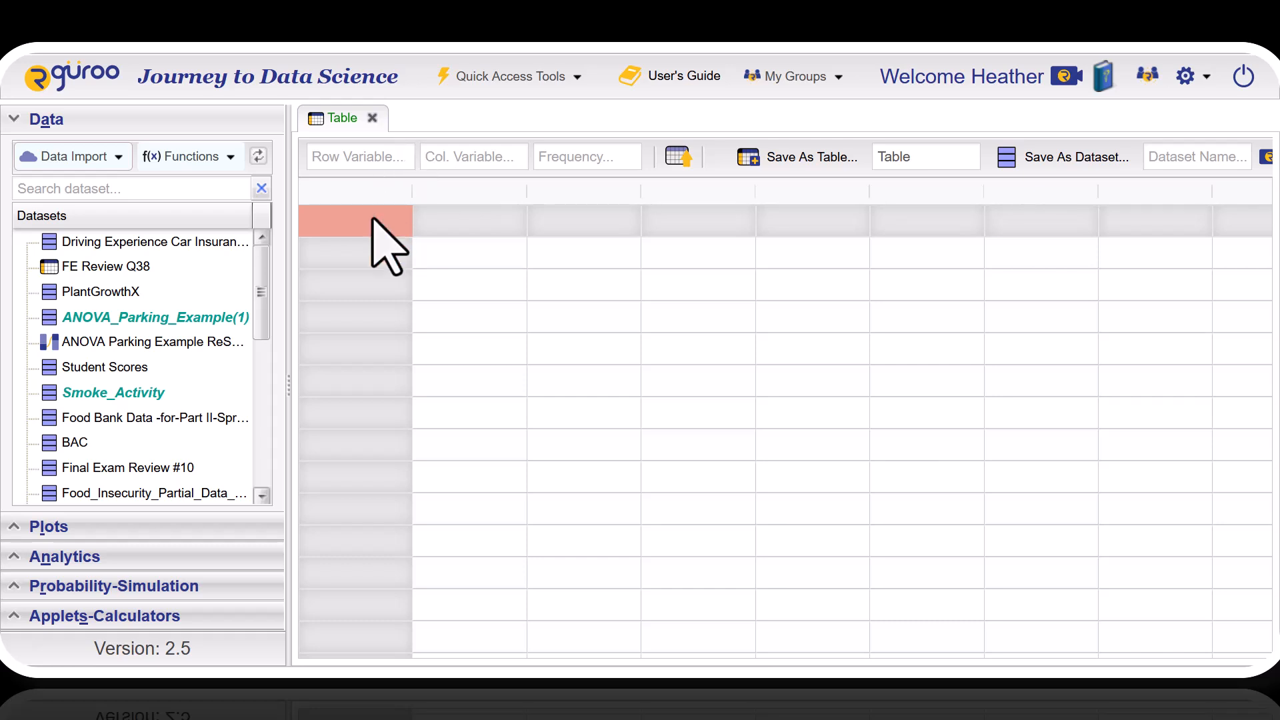
Label the table's first two rows Satisfied and Unsatified in the row header column.
click(349, 254)
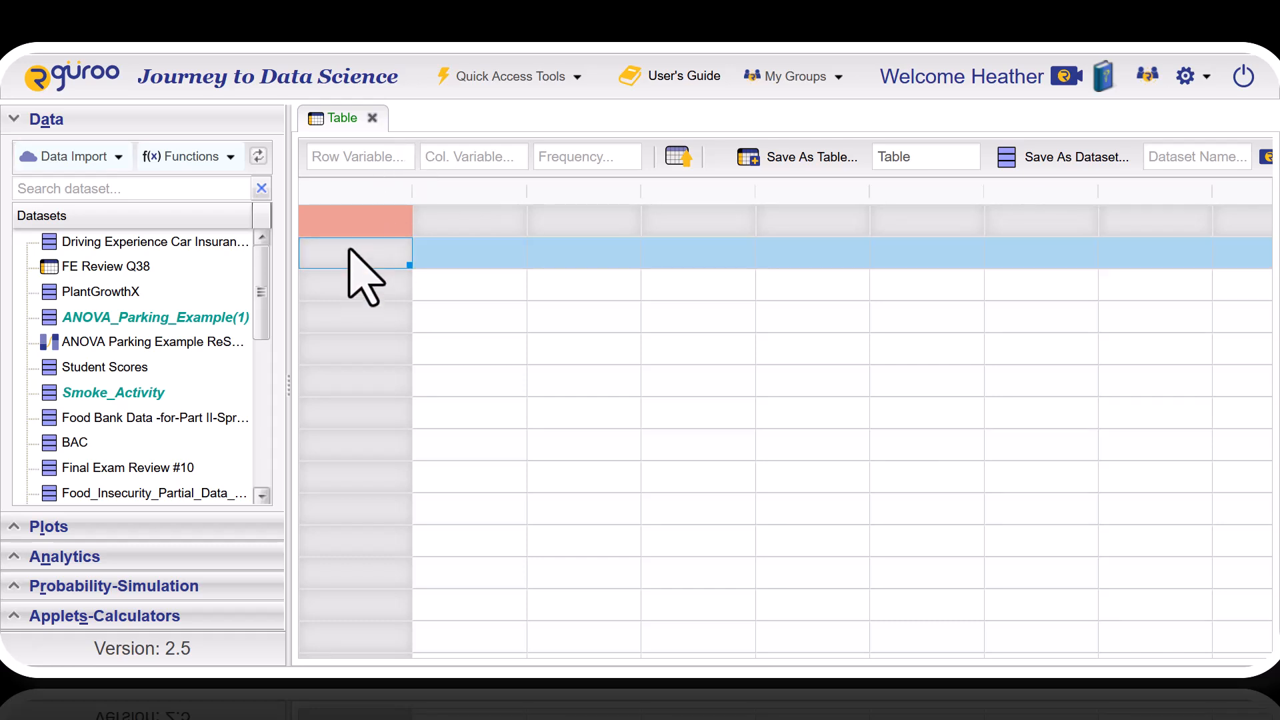
text(U)
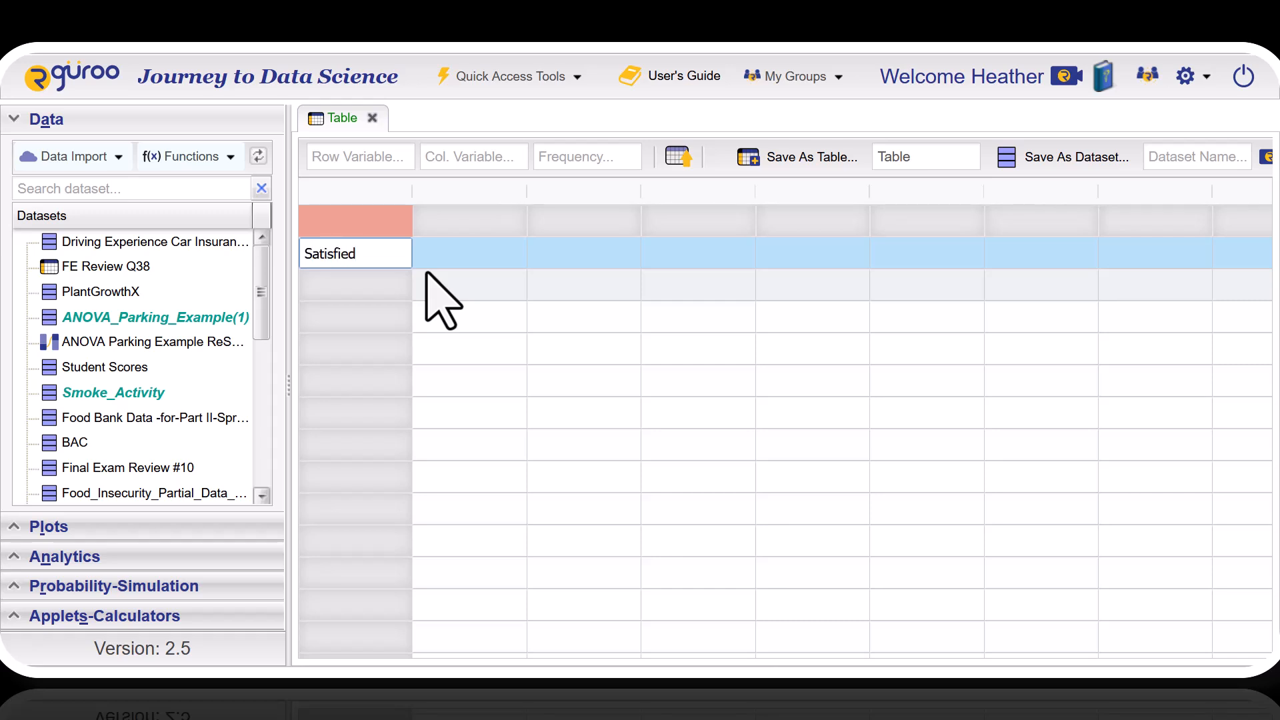
click(325, 289)
text(/u)
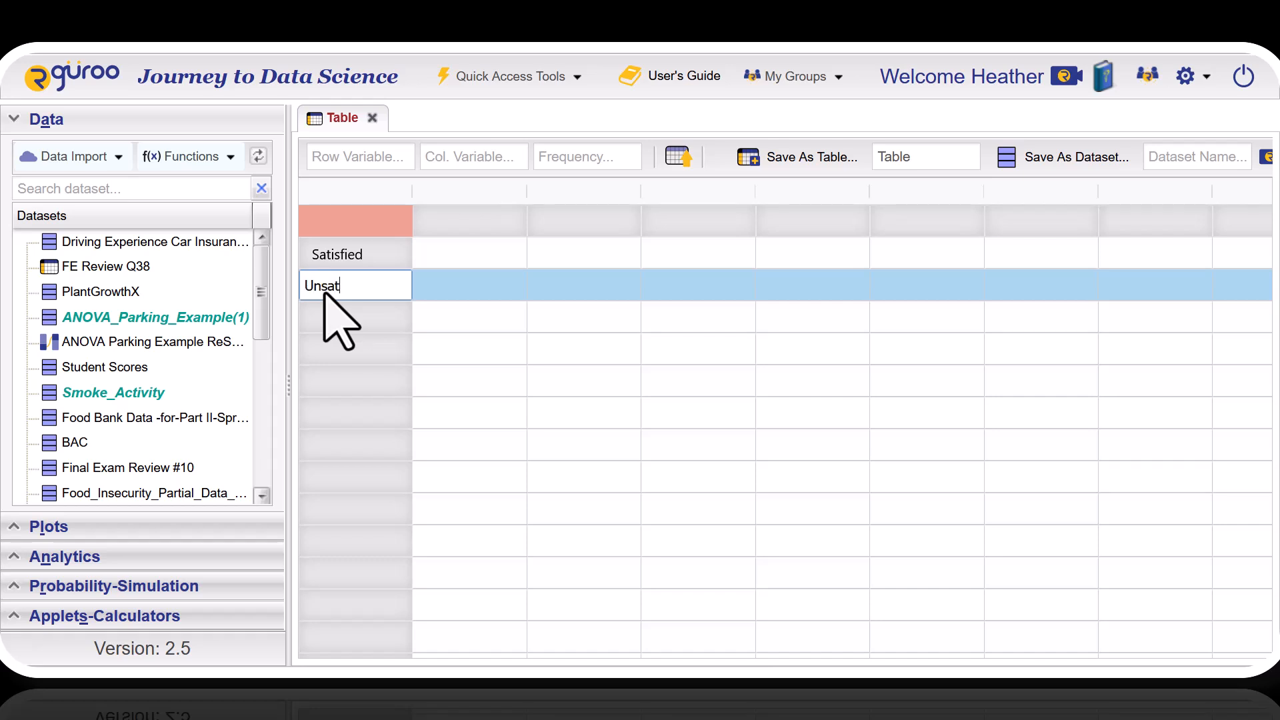
text(nsatified)
key(Return)
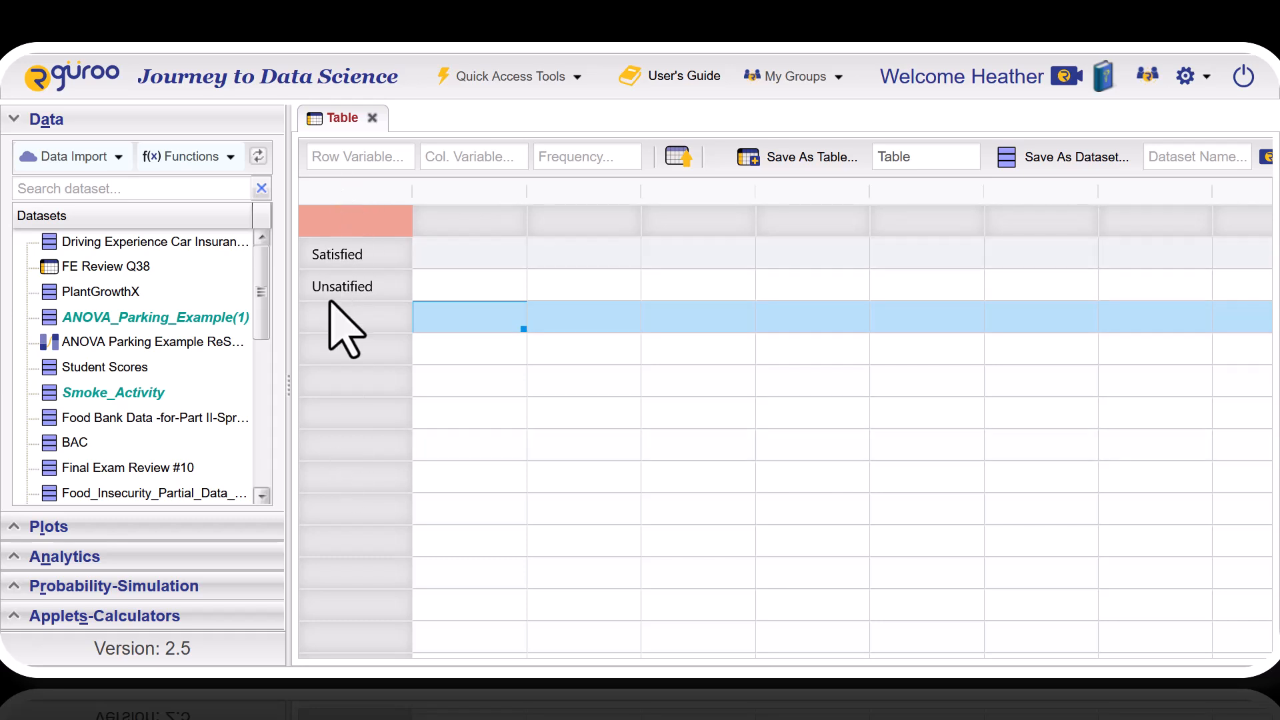
Label the table's first two data columns Male and Female in the header row.
click(481, 223)
text(M)
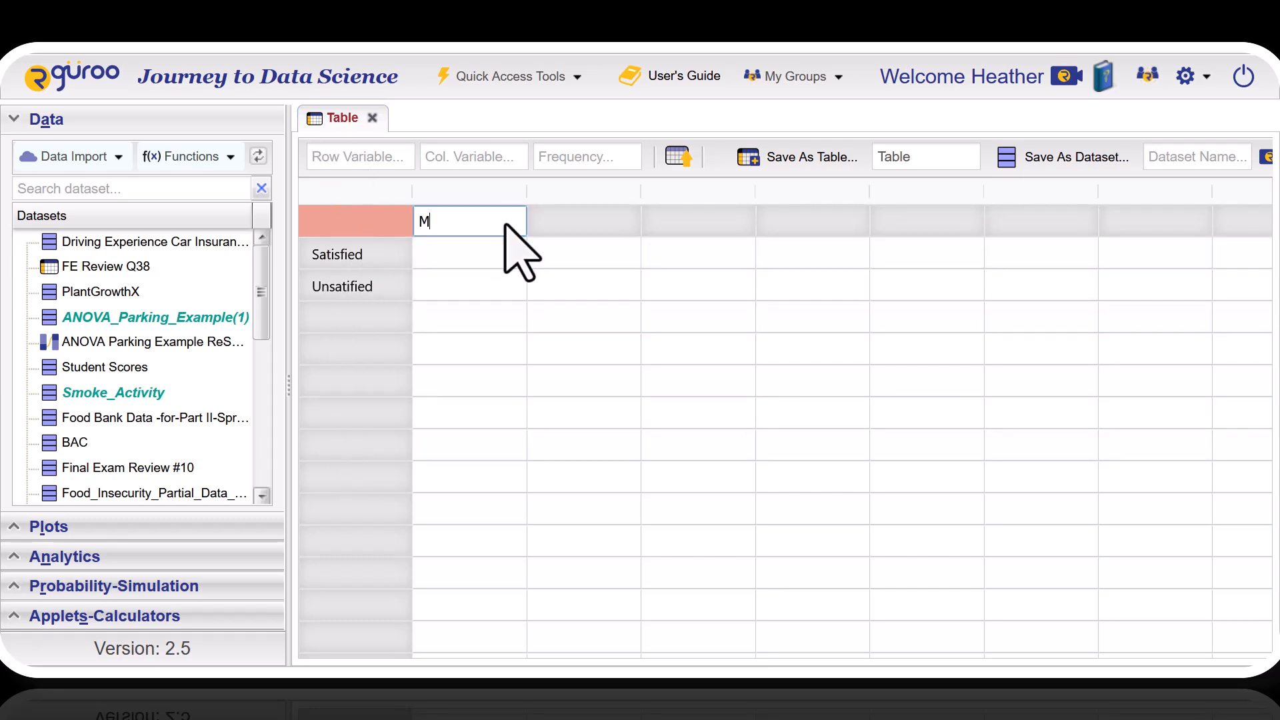
text(ale)
click(587, 221)
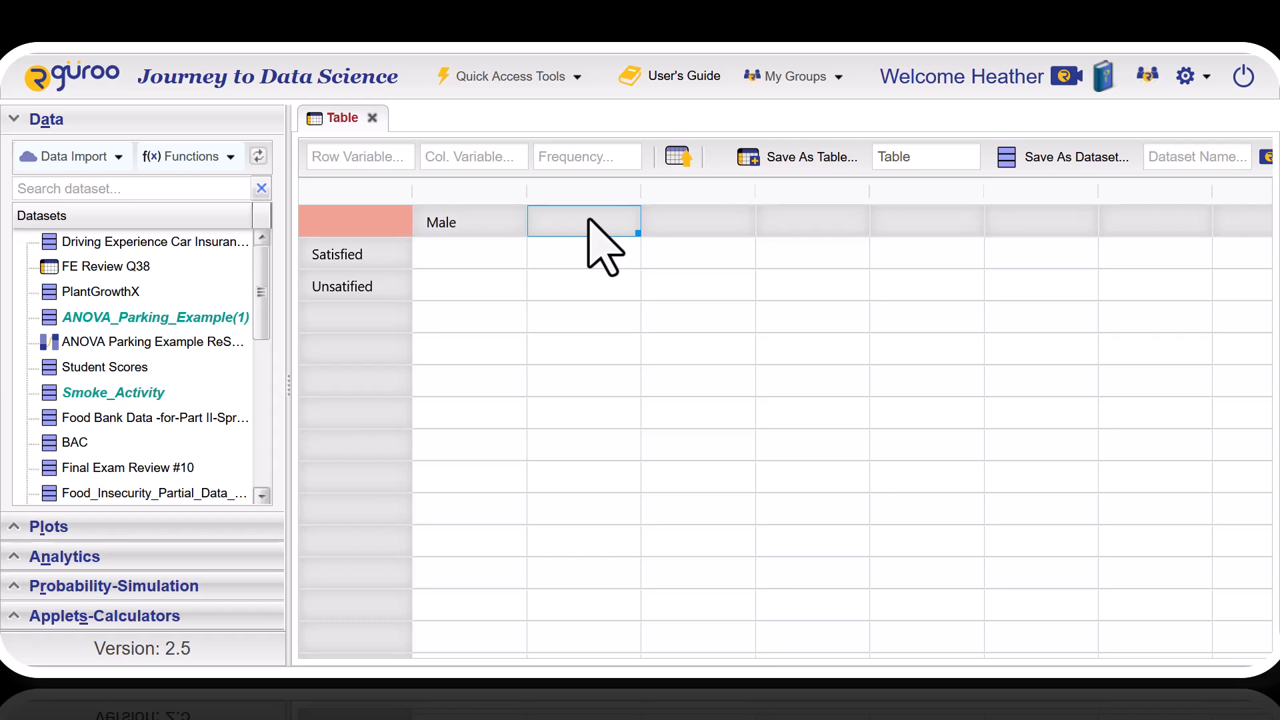
text(Female)
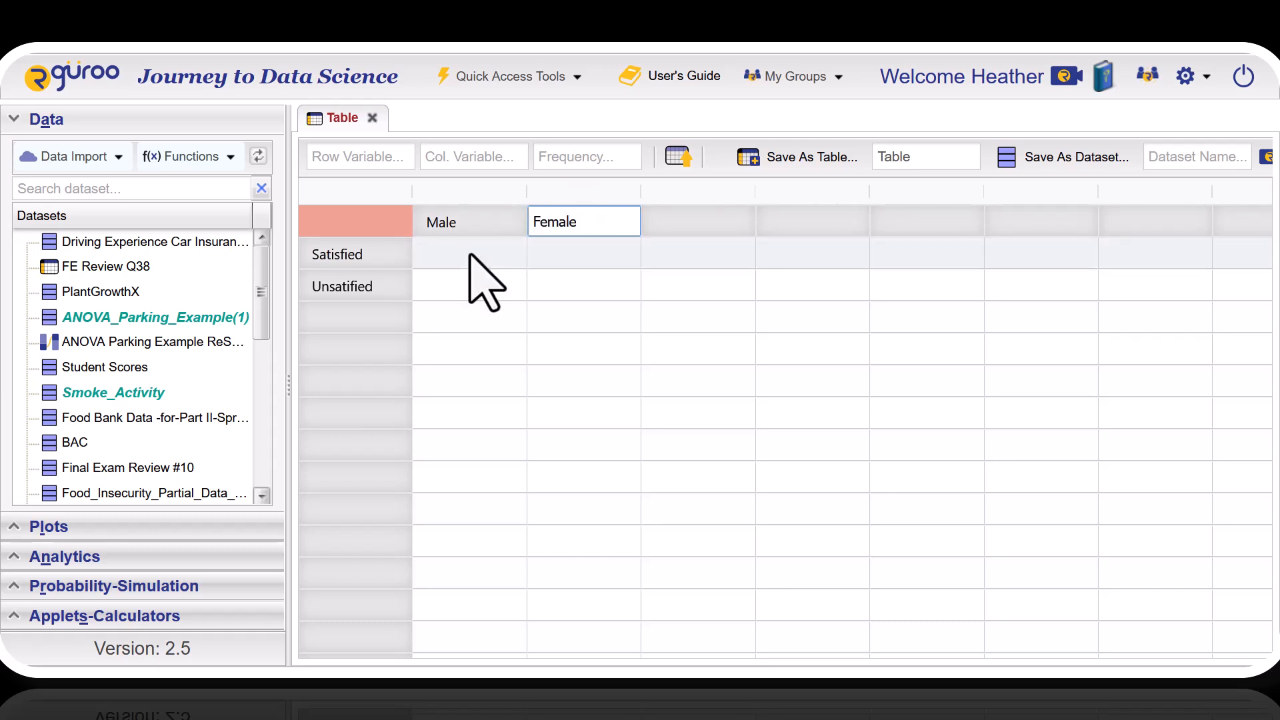
Enter the Male and Female counts: 12 and 23 for Satisfied, 12 and 12 for Unsatified.
click(470, 255)
text(12)
click(587, 254)
text(23)
click(480, 286)
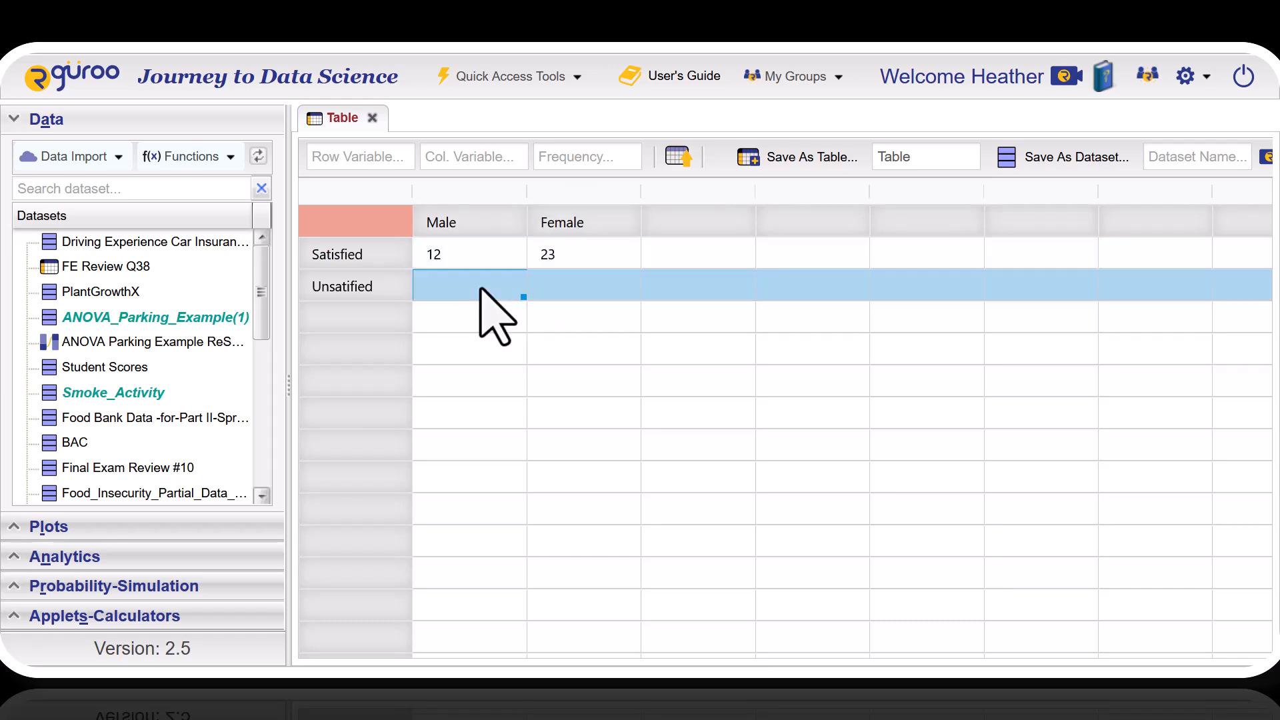
text(12)
click(580, 288)
text(12)
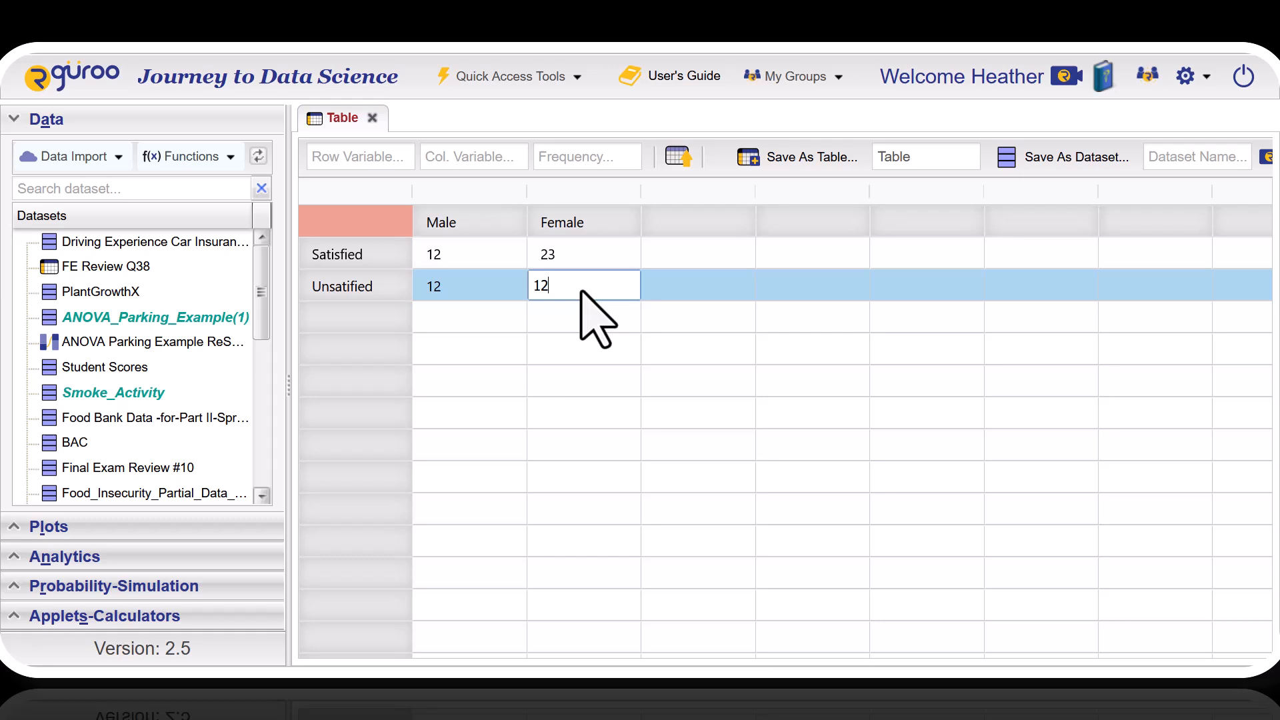
click(491, 410)
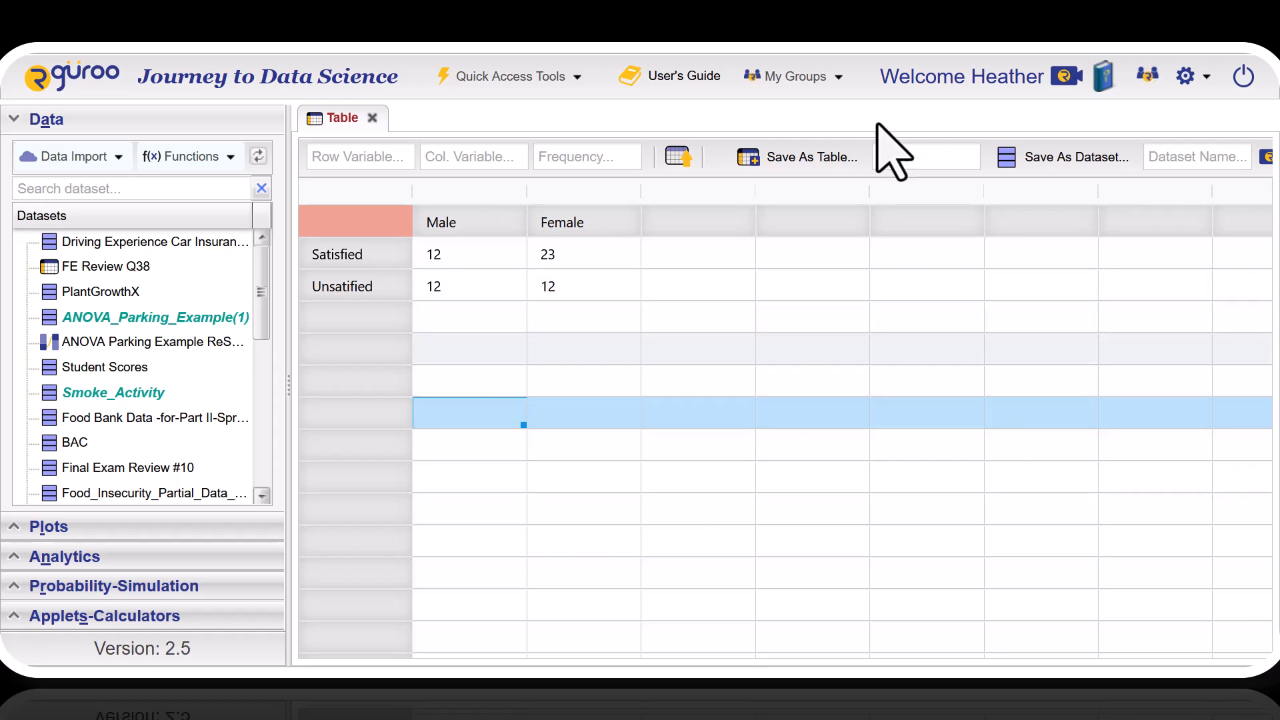
Name the table Table1 and try to save it as a table.
click(950, 160)
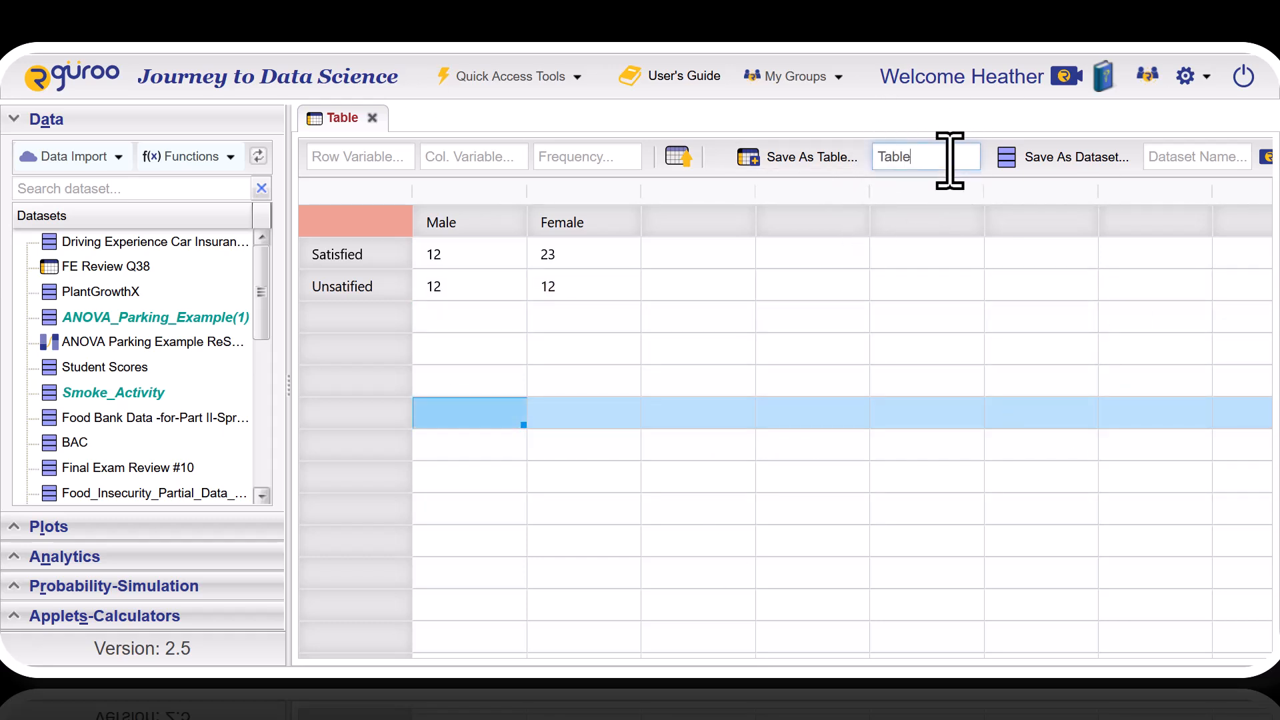
text(1)
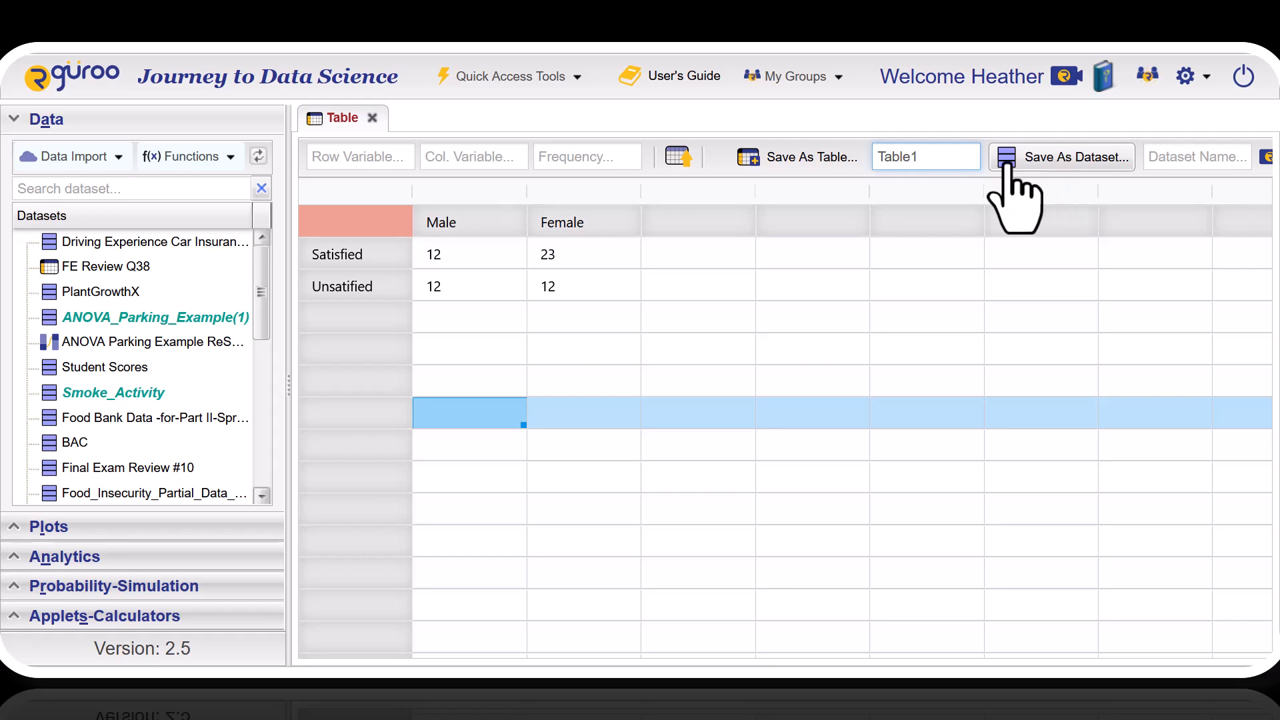
click(793, 165)
click(645, 412)
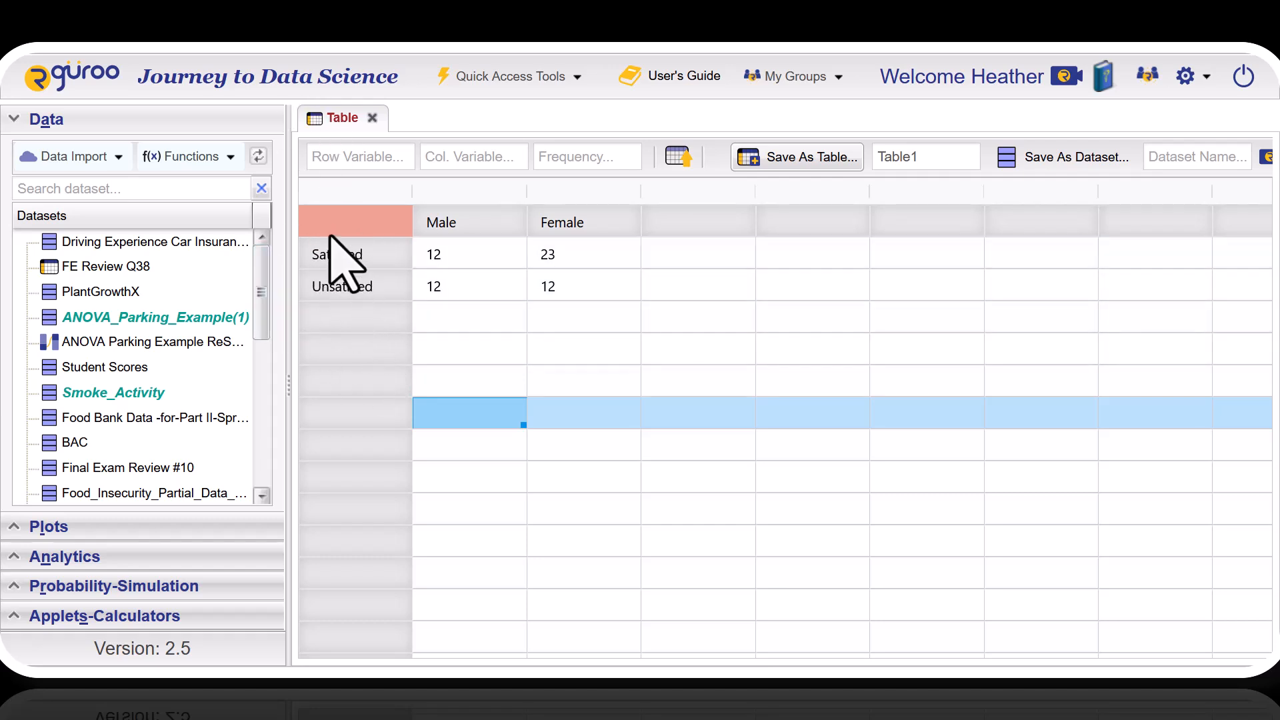
Name the row variable Feedback, the column variable Gender and the frequency variable Count, and save the table as Table1.
click(336, 158)
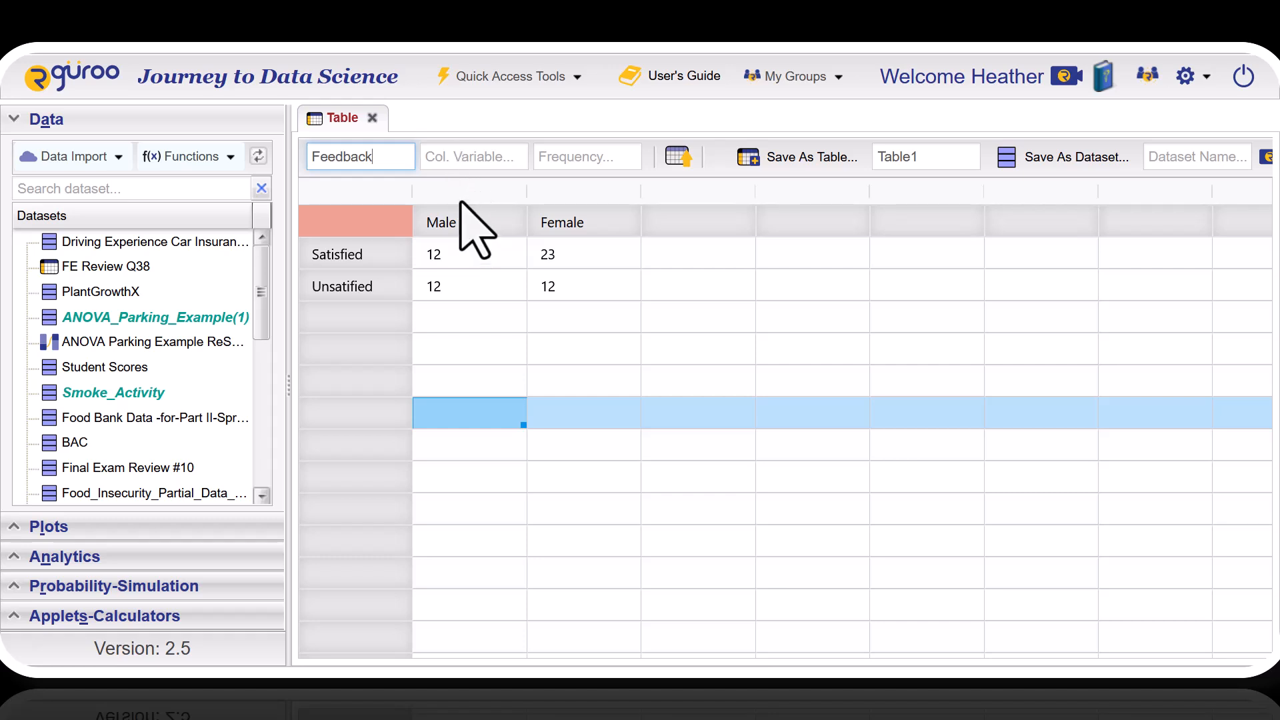
click(469, 158)
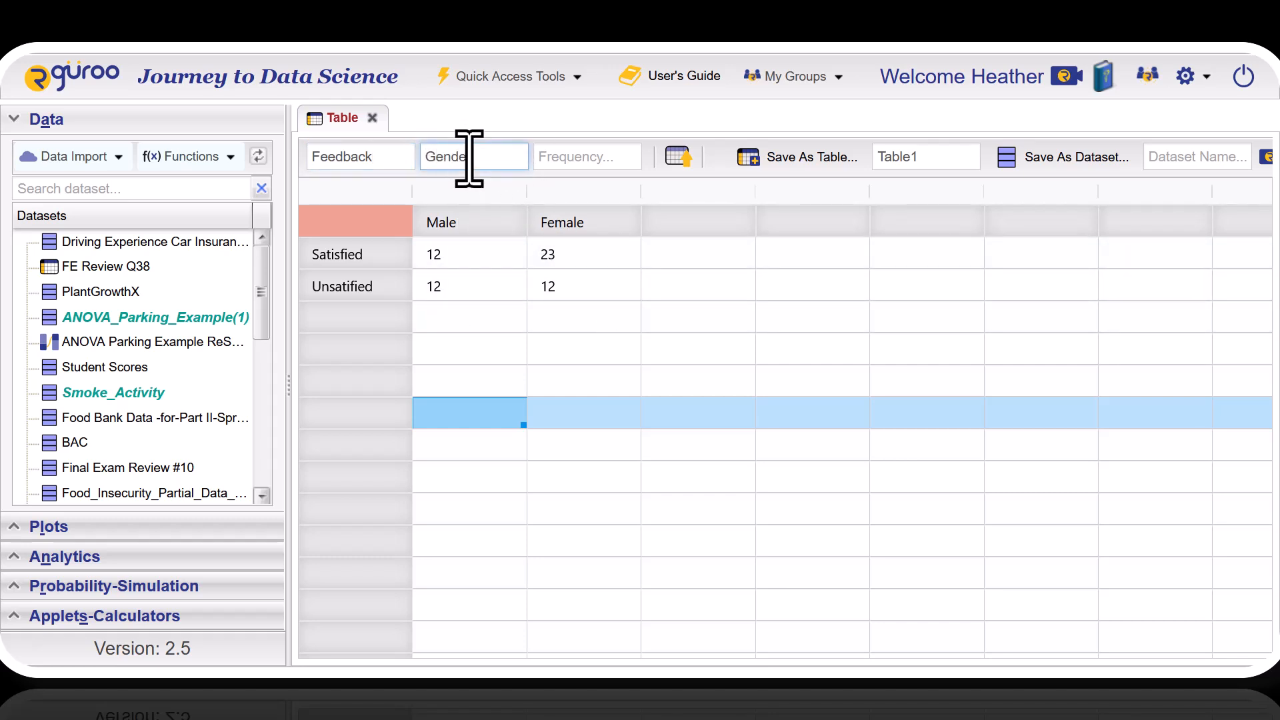
click(580, 156)
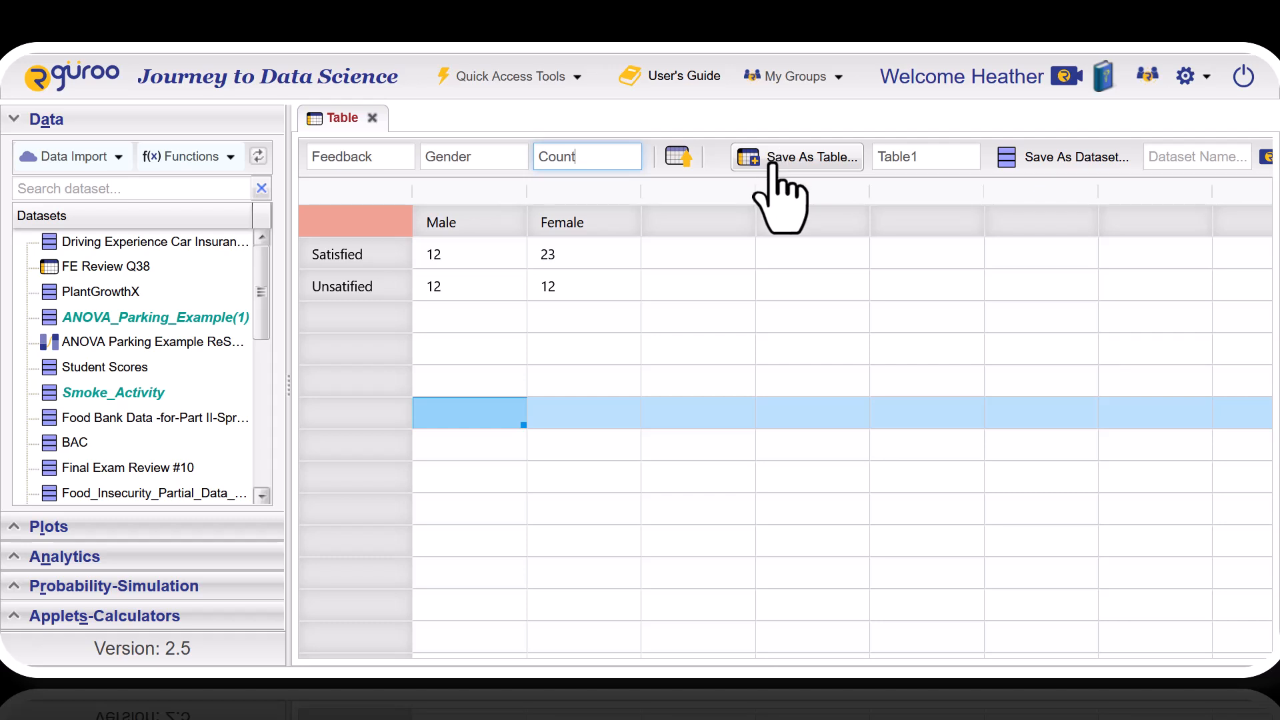
click(810, 160)
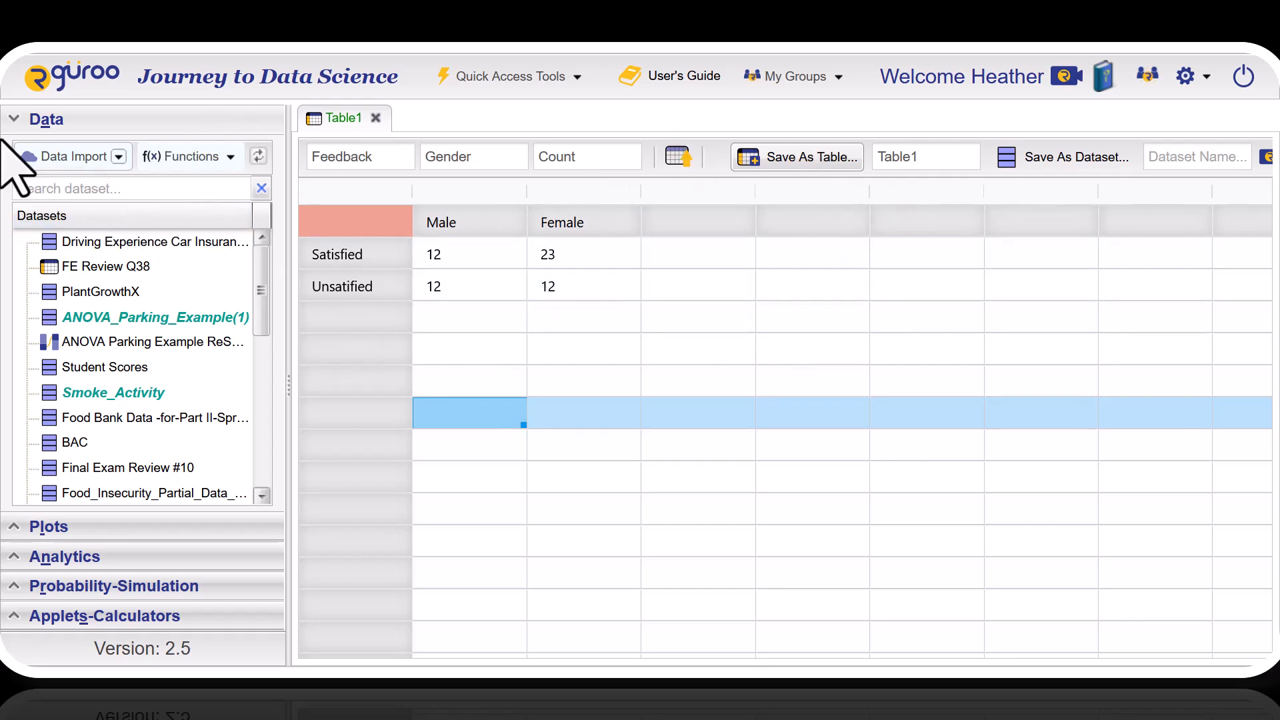
click(14, 120)
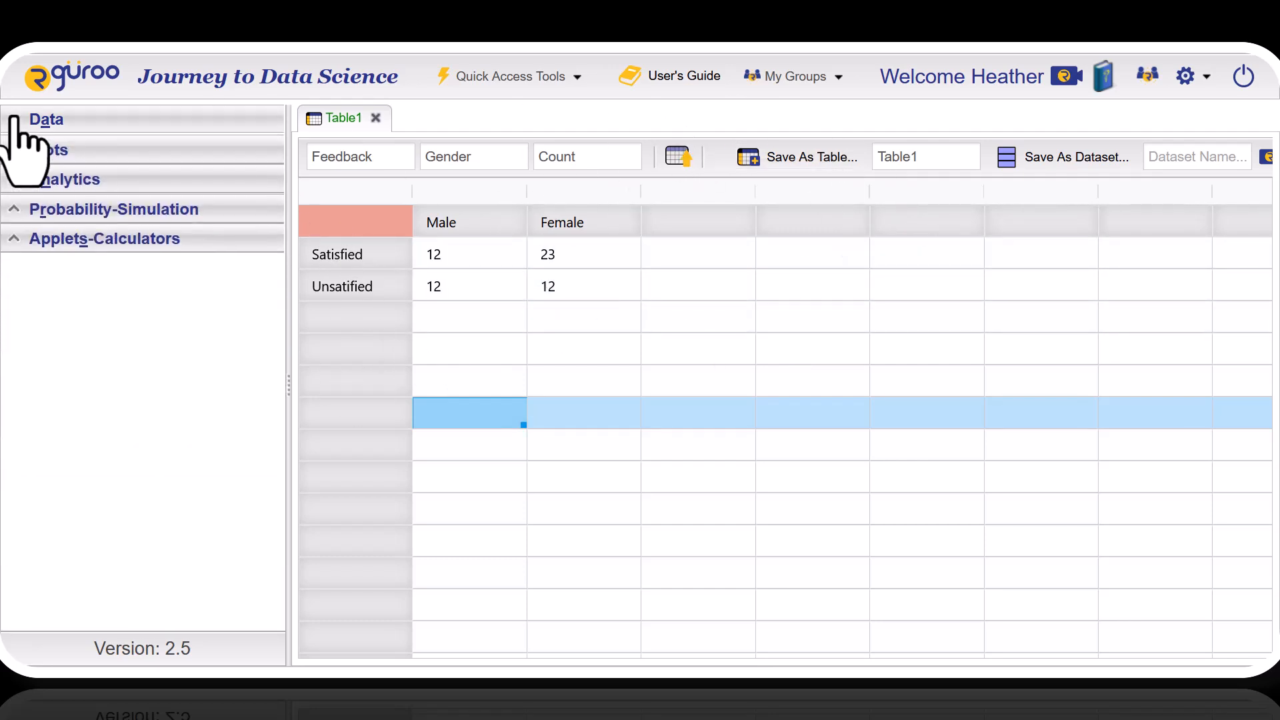
Start a new Contingency Table analysis and choose Table1 as its dataset.
click(12, 181)
click(121, 218)
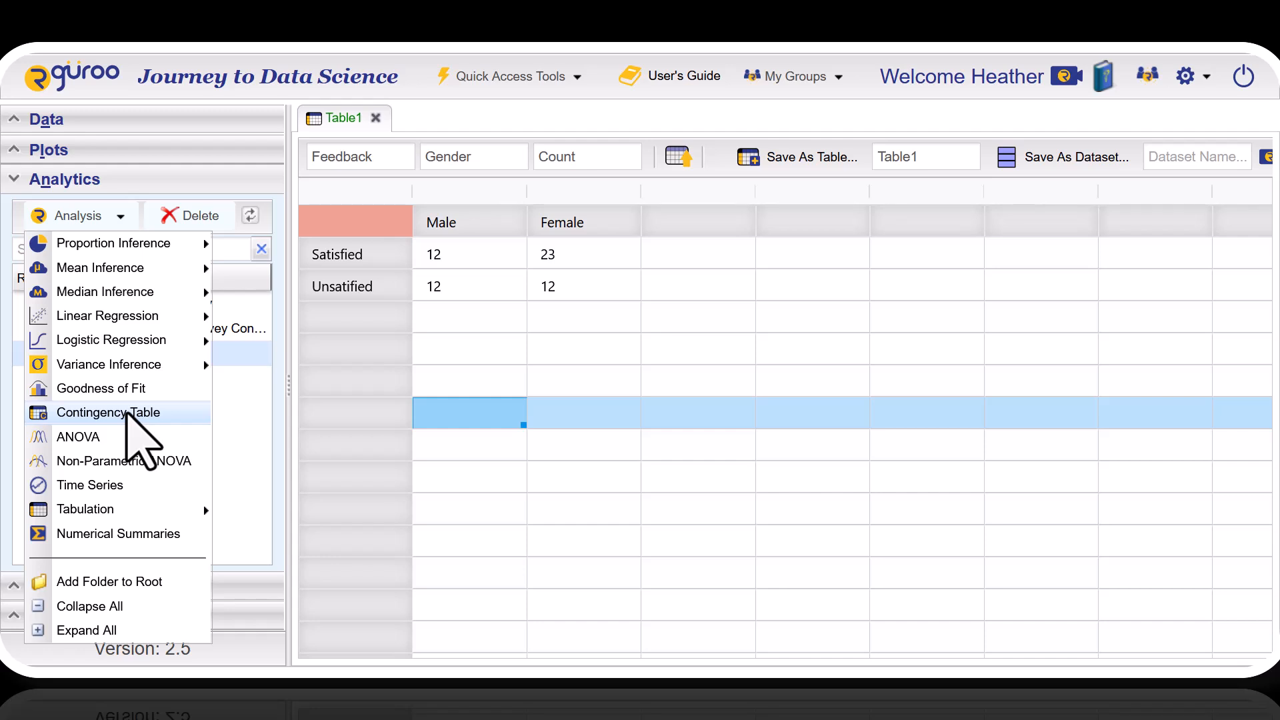
click(127, 414)
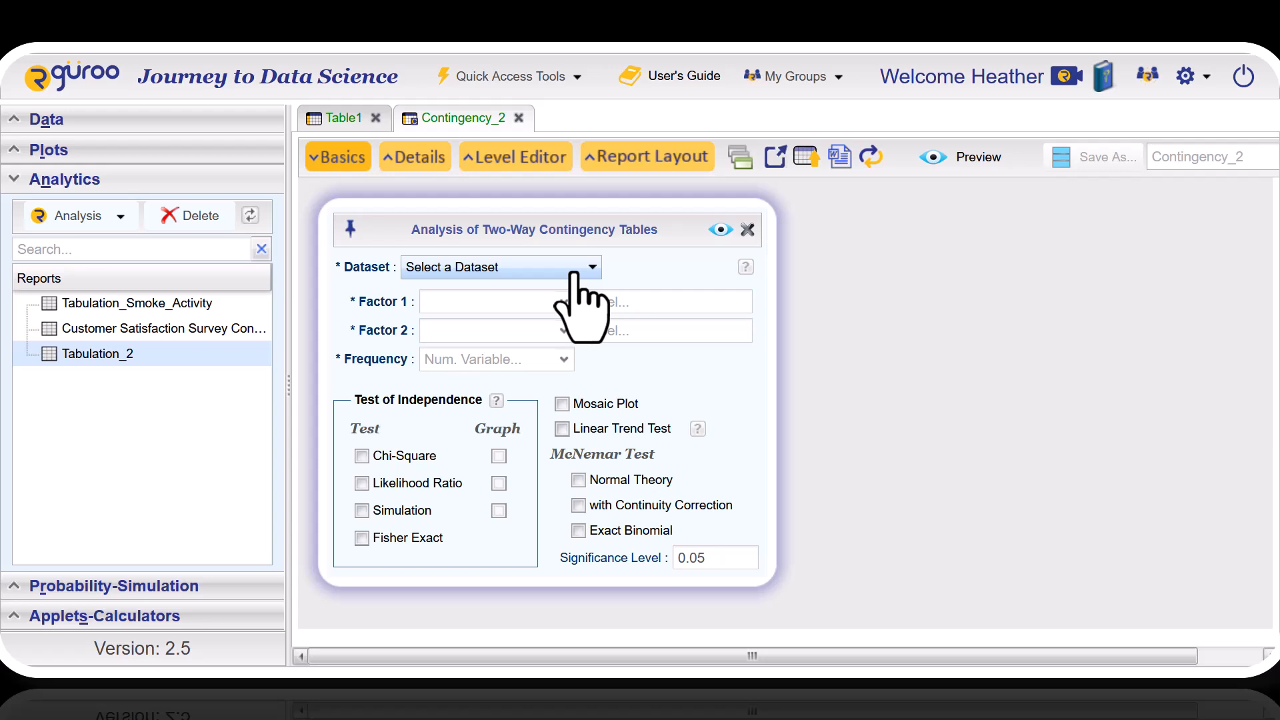
click(574, 270)
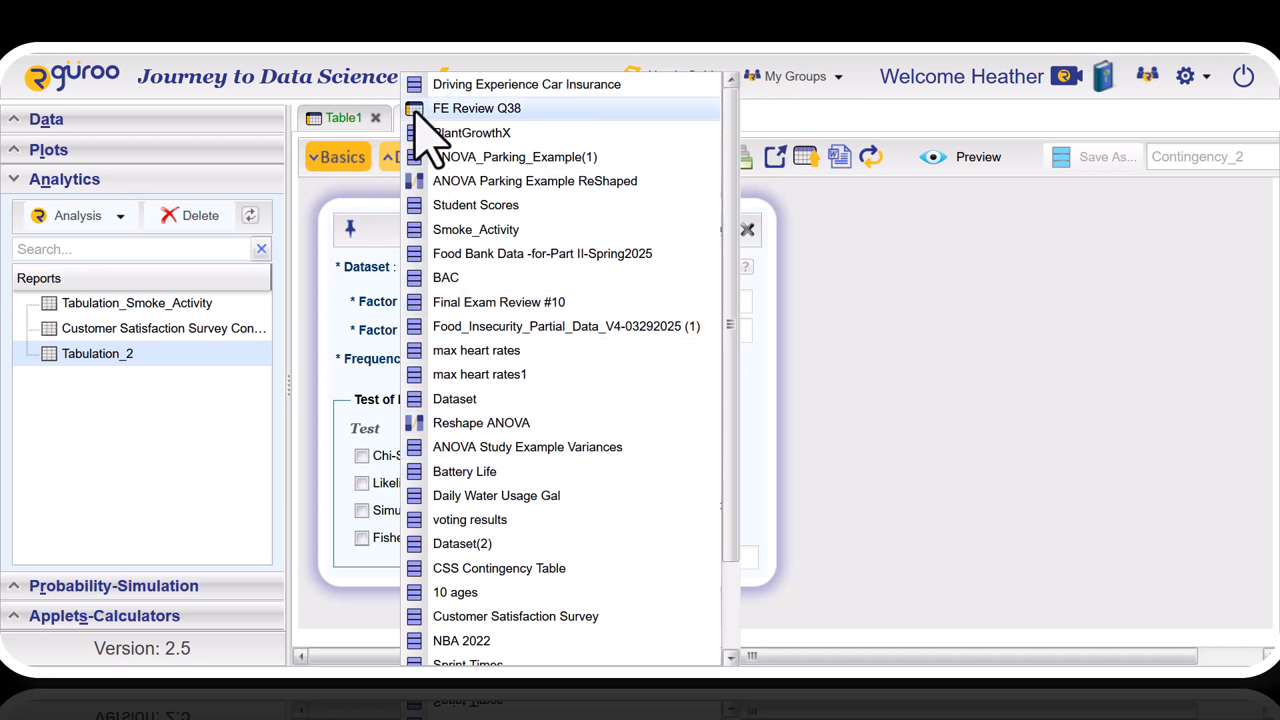
scroll(734, 334, down, 3)
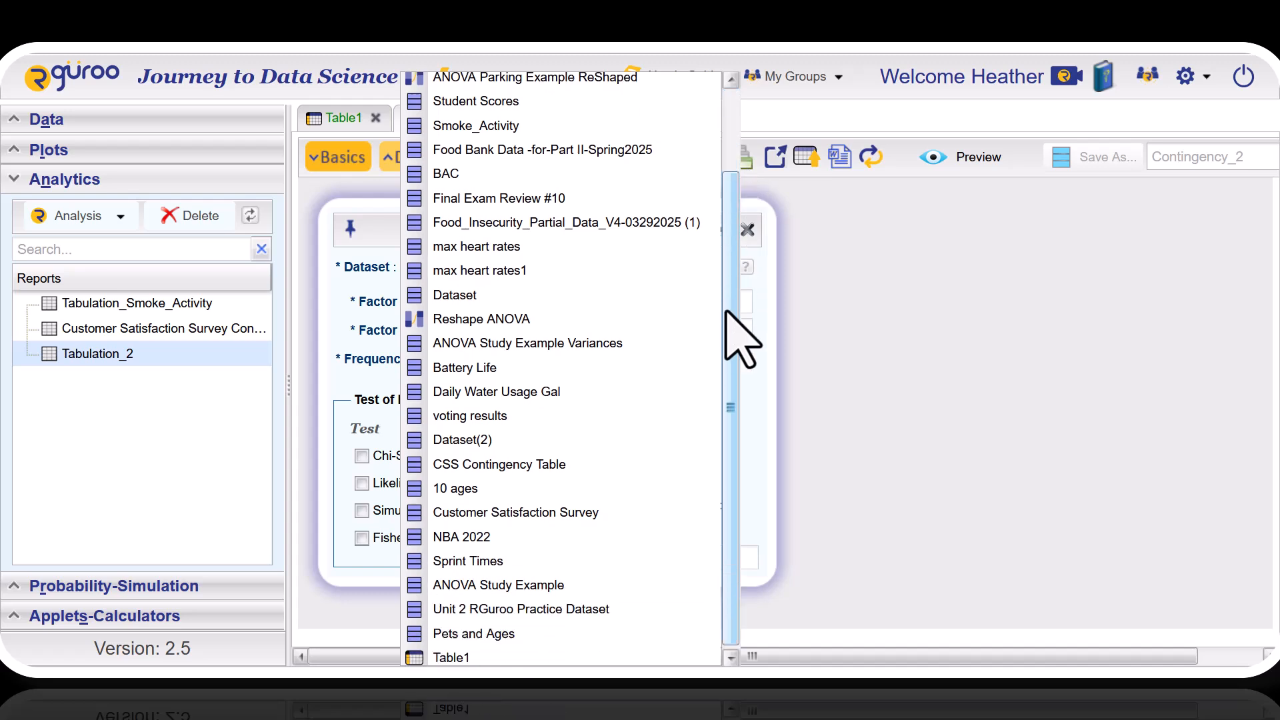
click(418, 653)
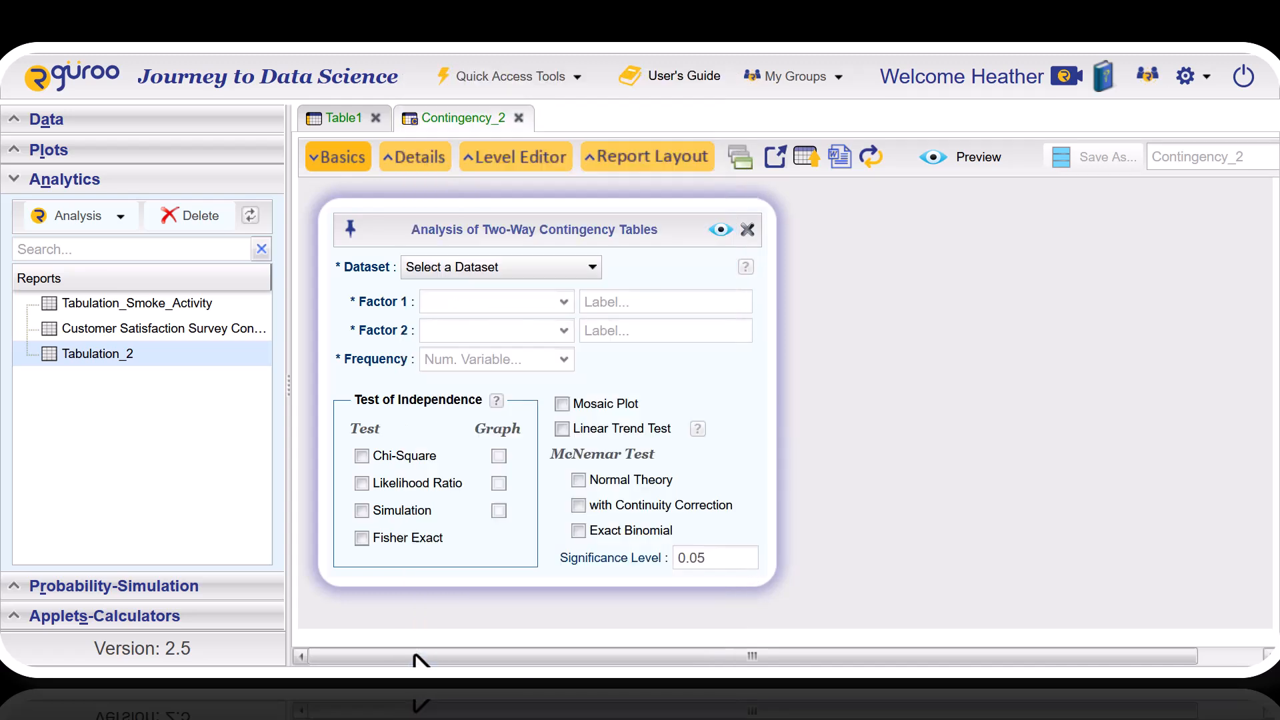
Assign Feedback as Factor 1, Gender as Factor 2 and Count as the frequency variable.
click(565, 304)
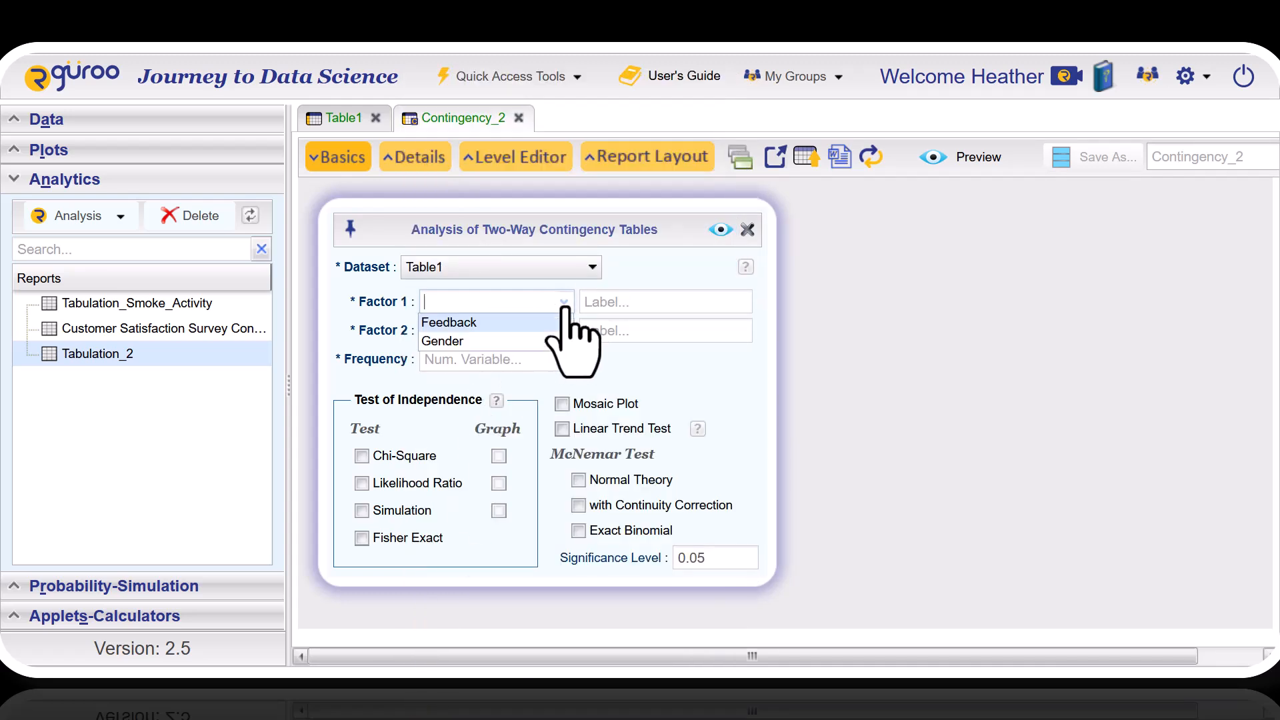
click(492, 324)
click(530, 329)
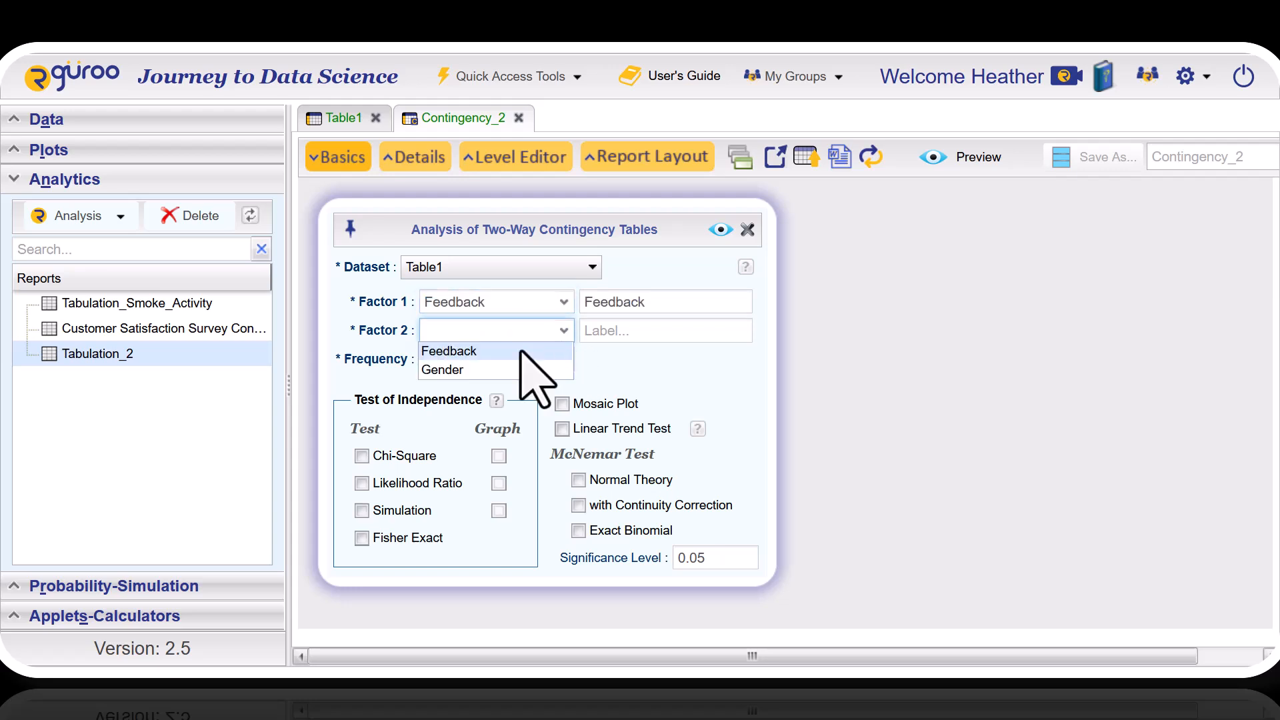
click(470, 370)
click(564, 360)
click(448, 380)
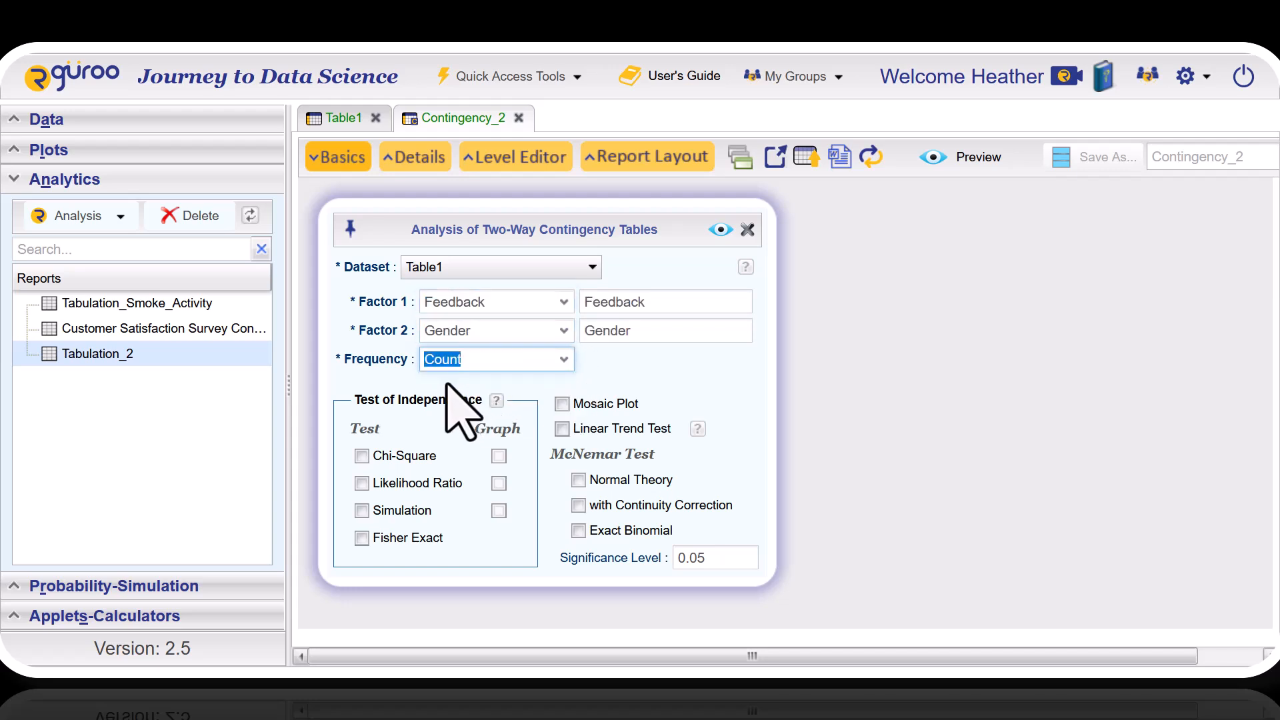
Enable the Chi-Square test of independence with its graph, preview the report and review the test table and P-value graph.
click(362, 456)
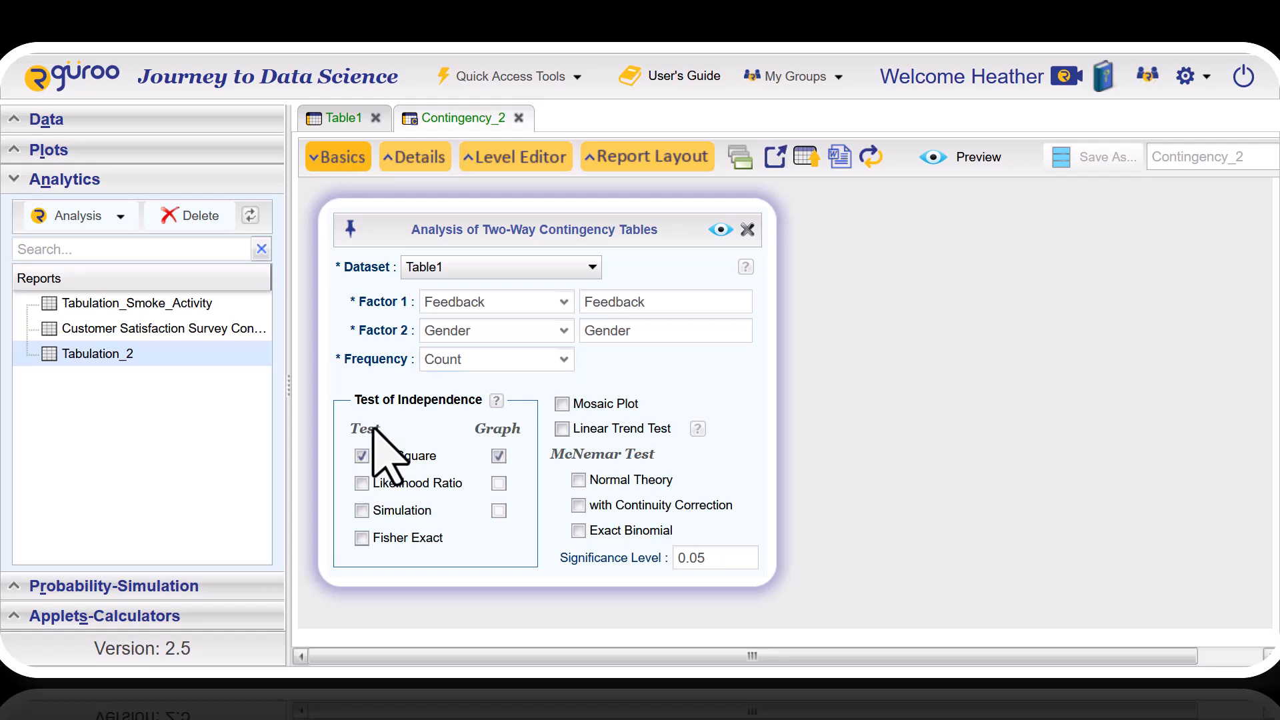
click(720, 230)
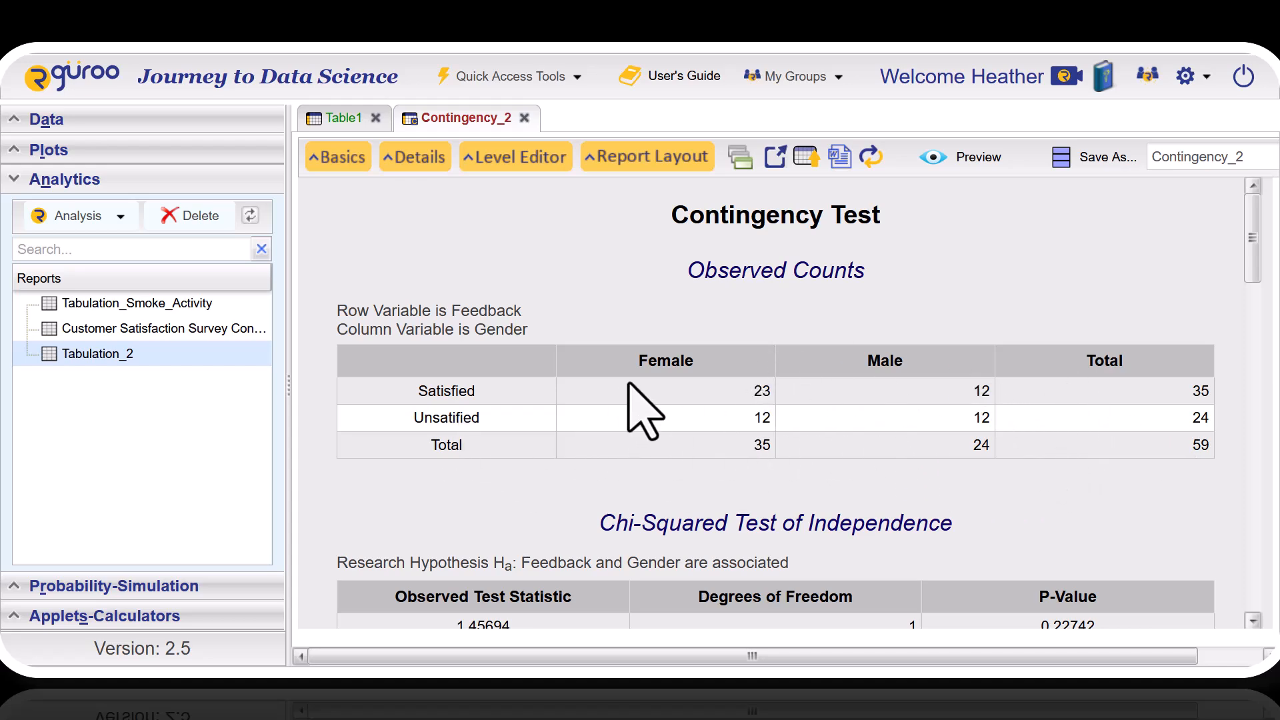
scroll(630, 397, down, 3)
scroll(974, 517, down, 3)
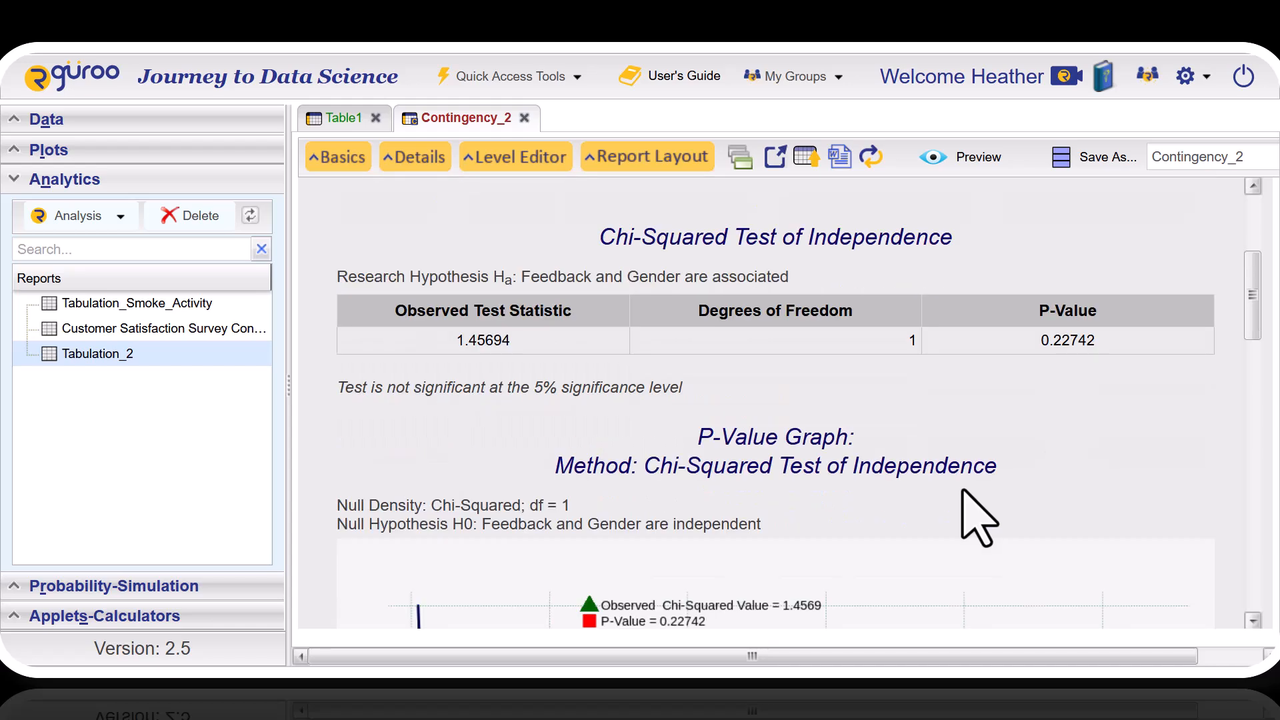
scroll(971, 514, up, 3)
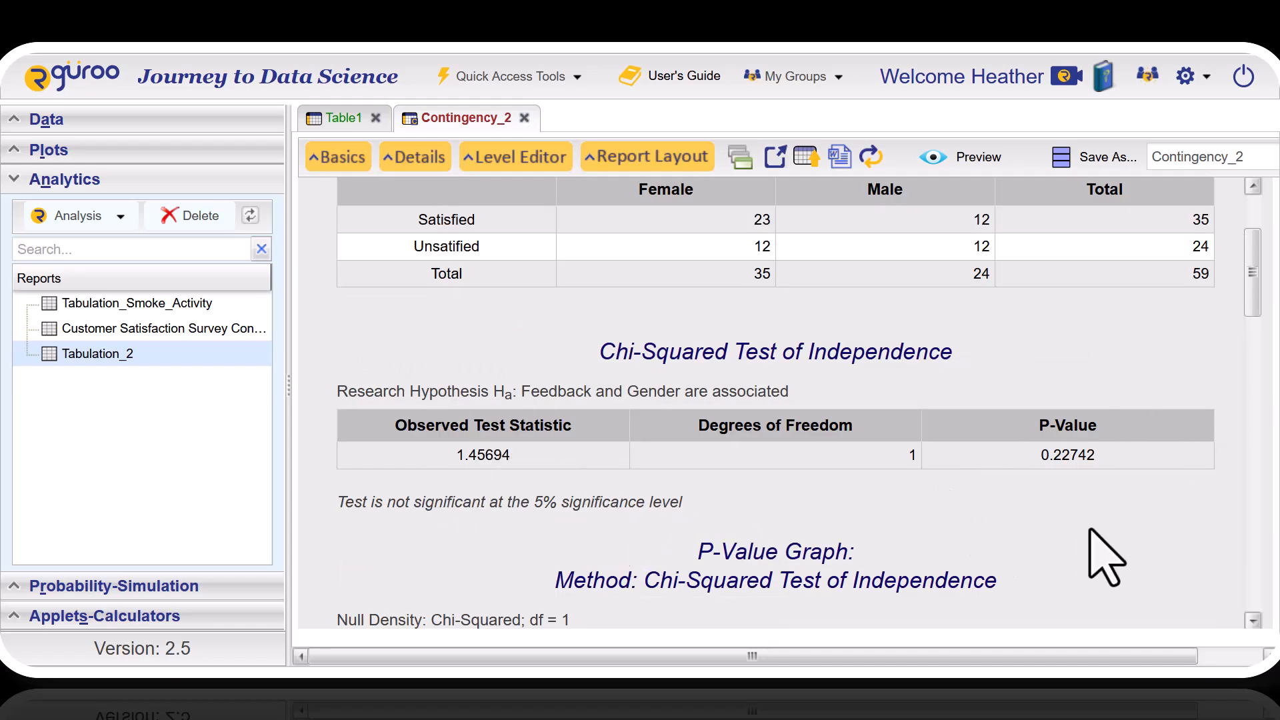
scroll(1100, 526, down, 10)
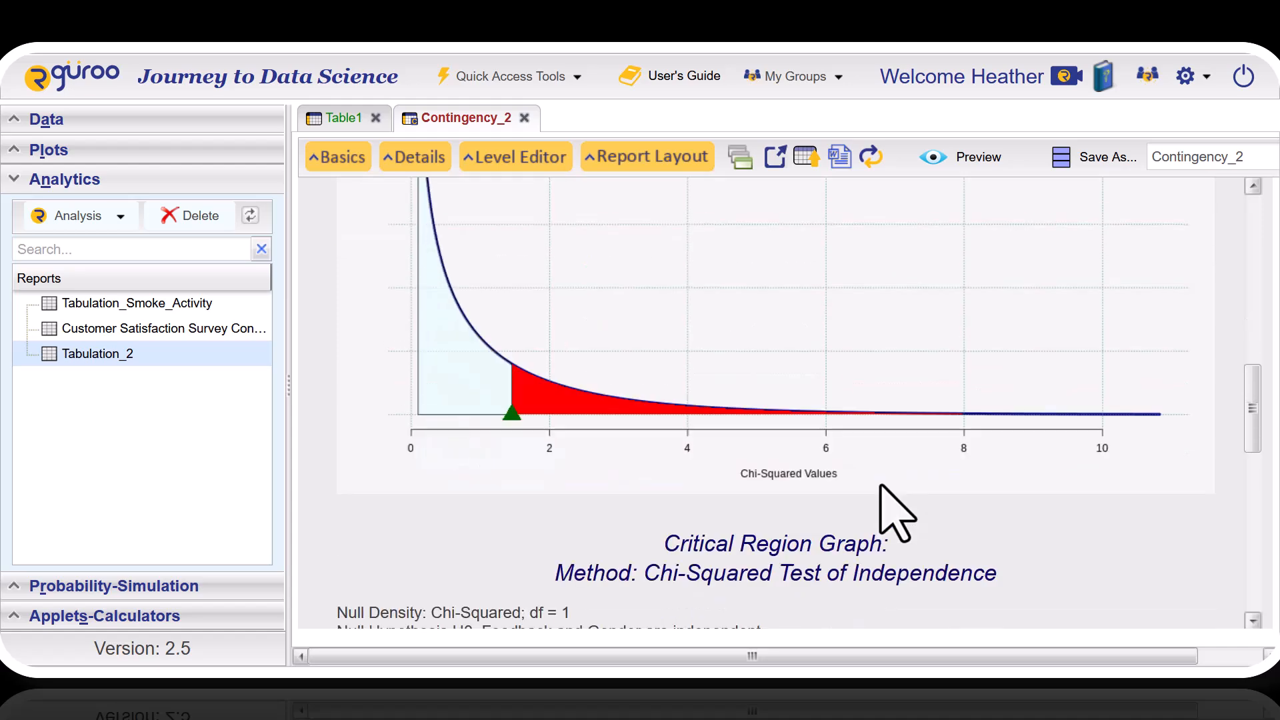
scroll(886, 491, up, 3)
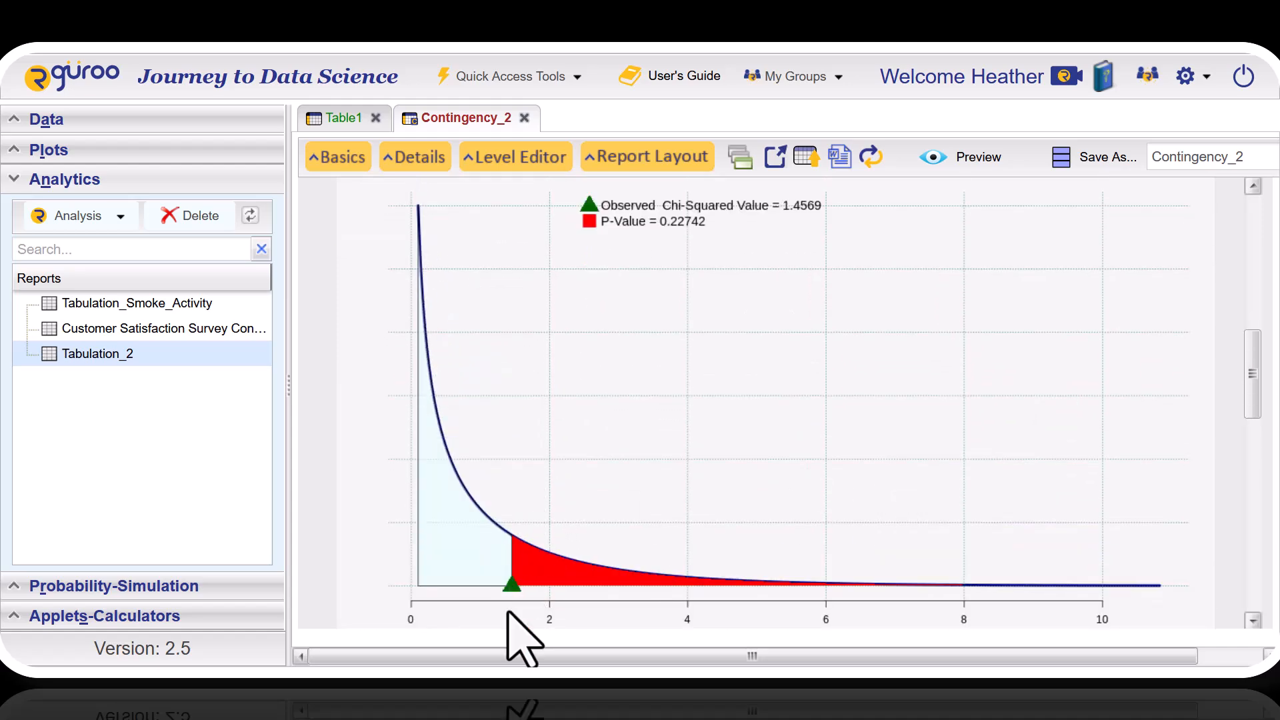
scroll(600, 460, up, 10)
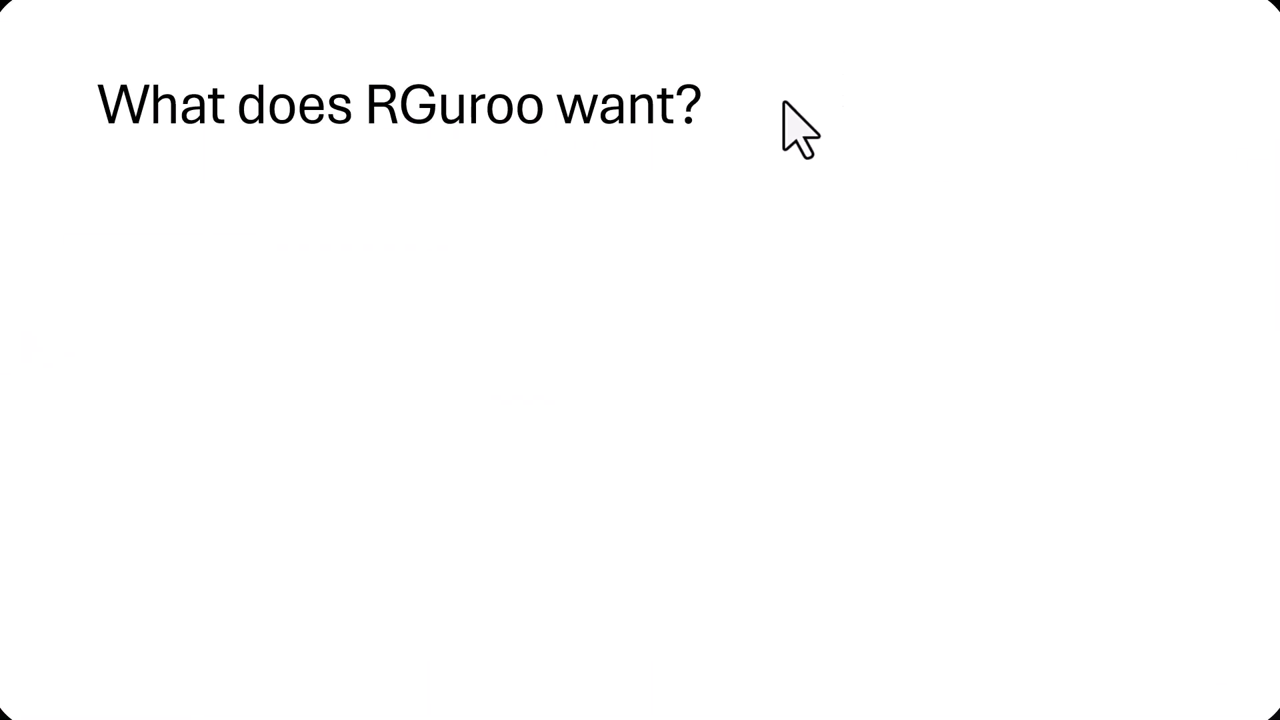
click(756, 150)
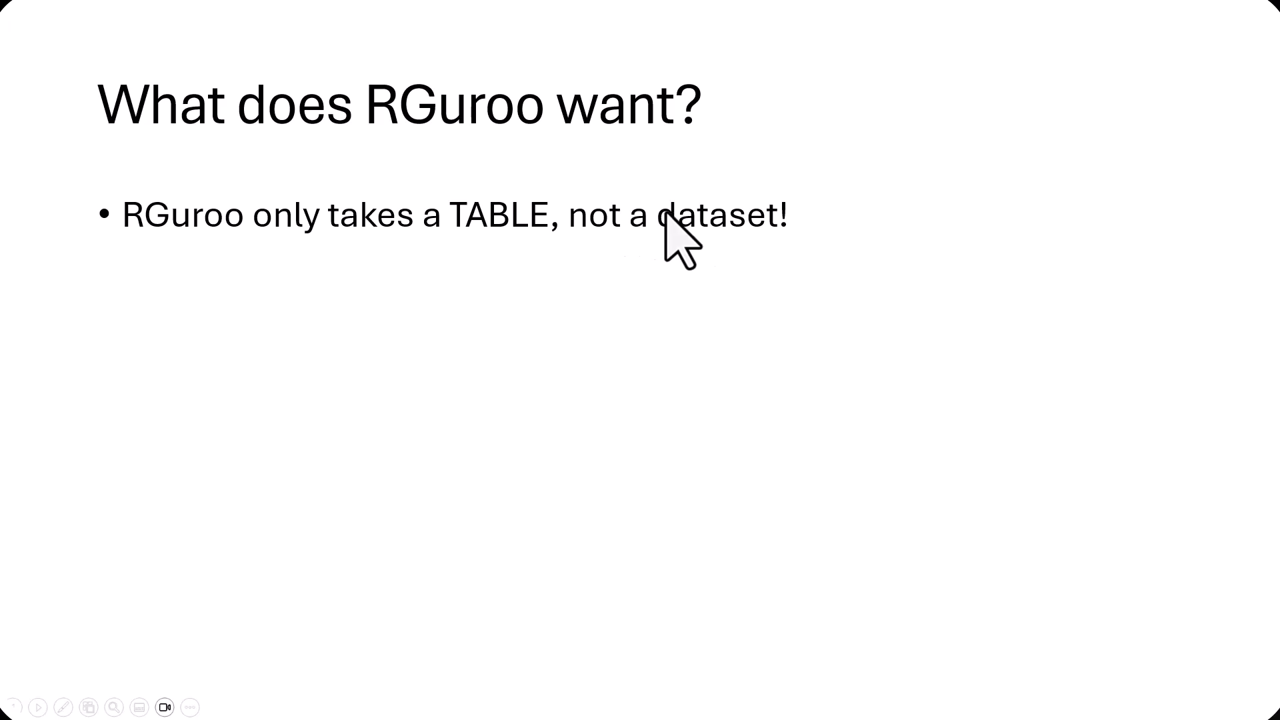
click(646, 280)
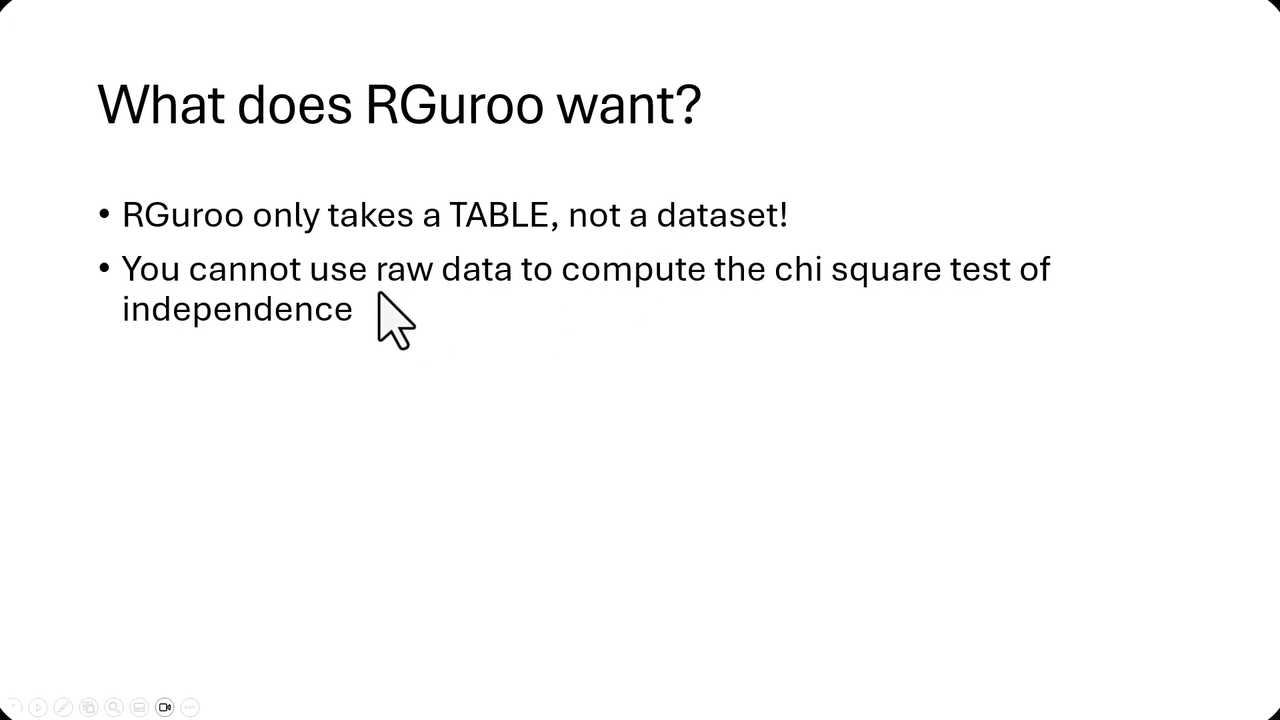
click(494, 302)
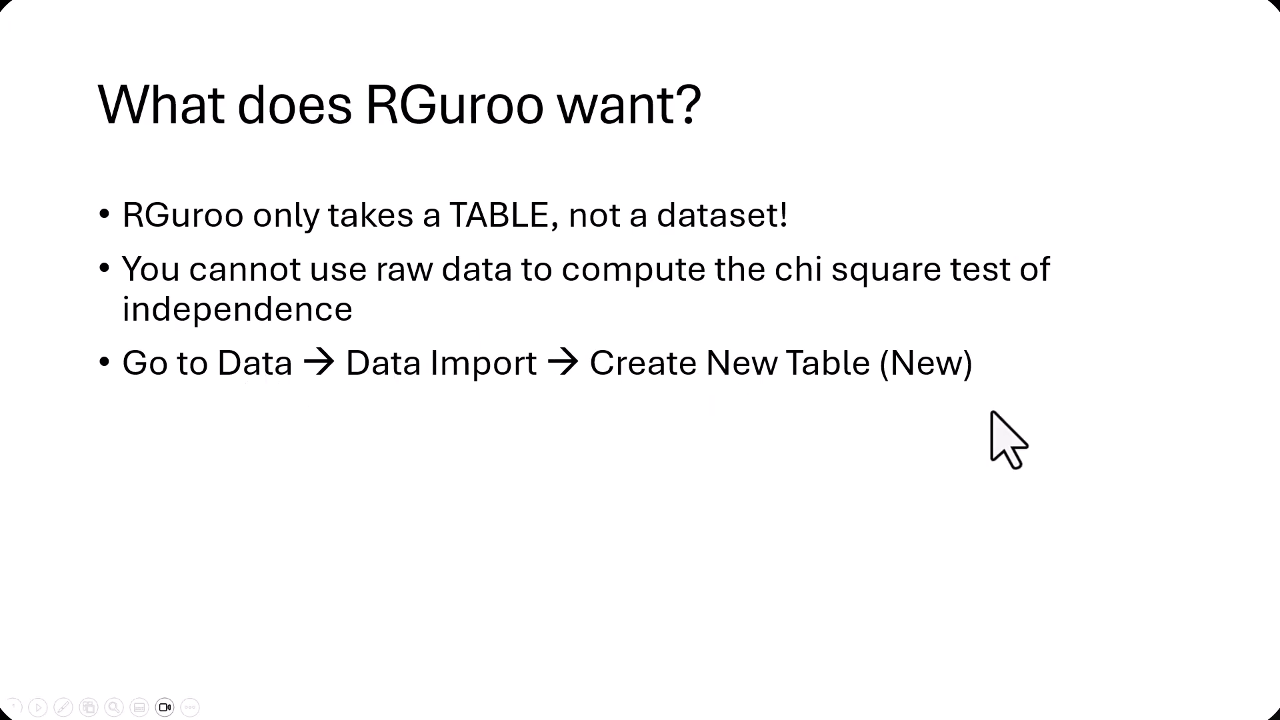
click(661, 424)
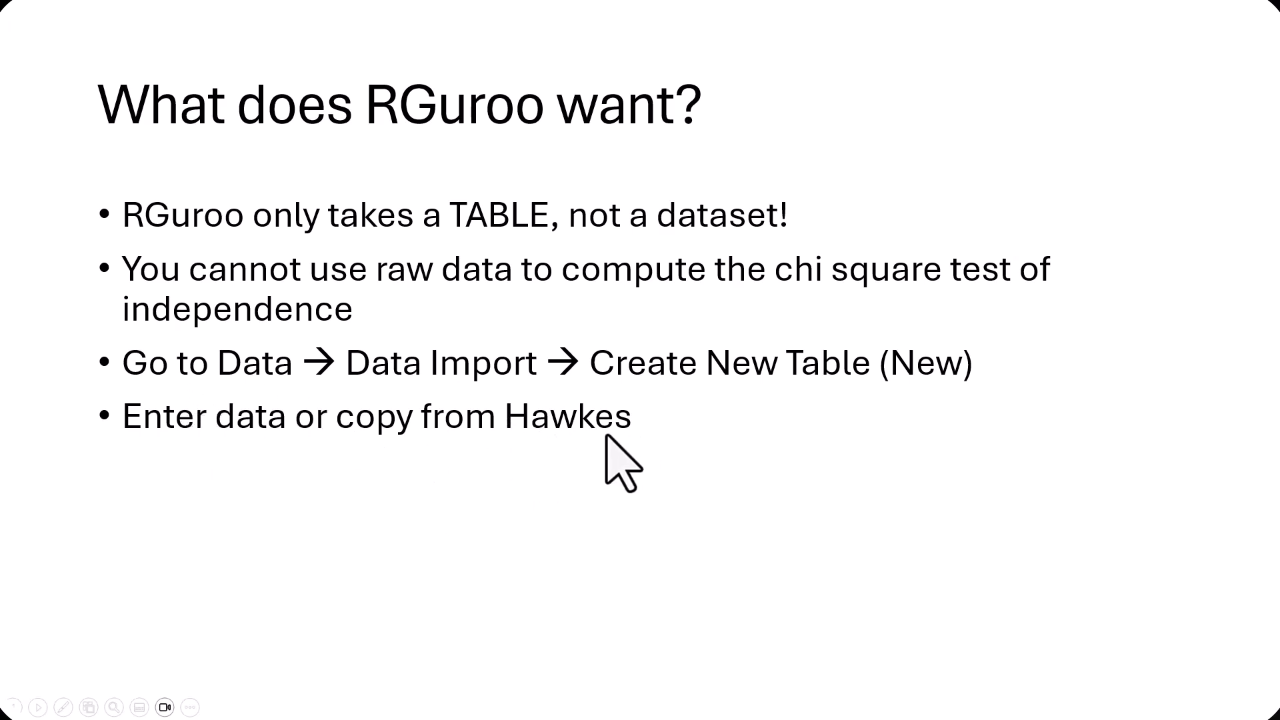
click(384, 438)
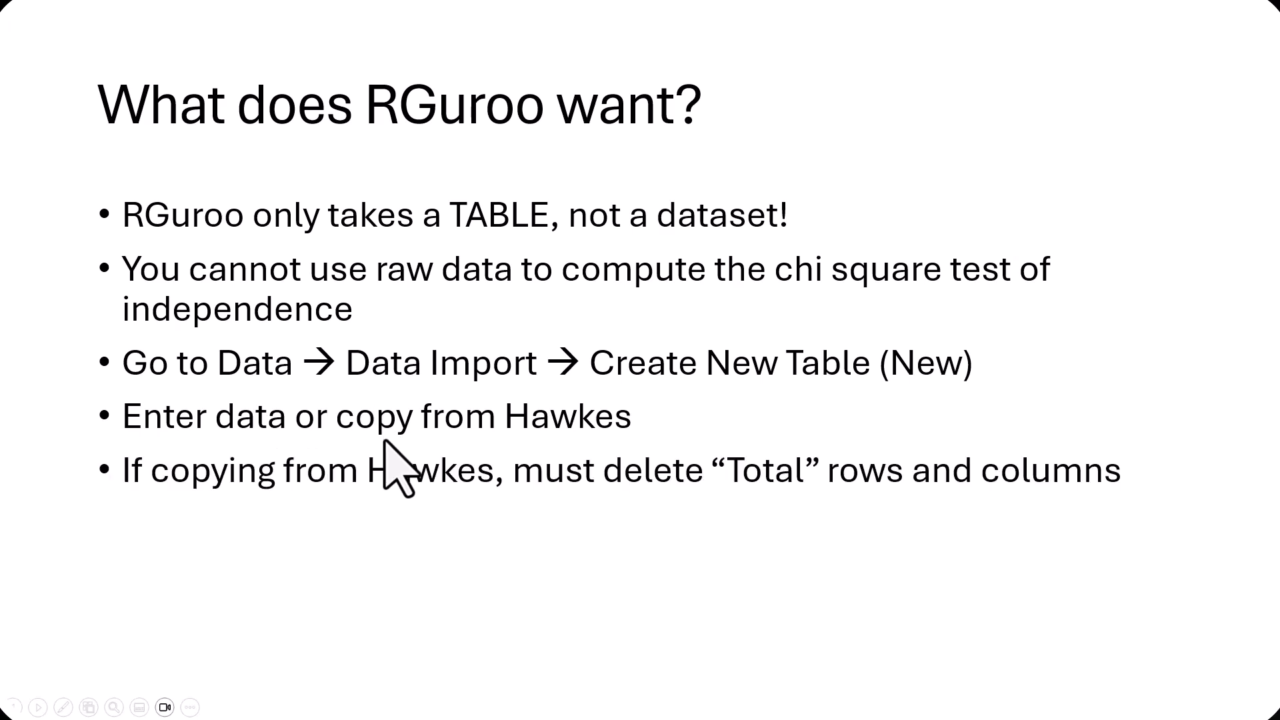